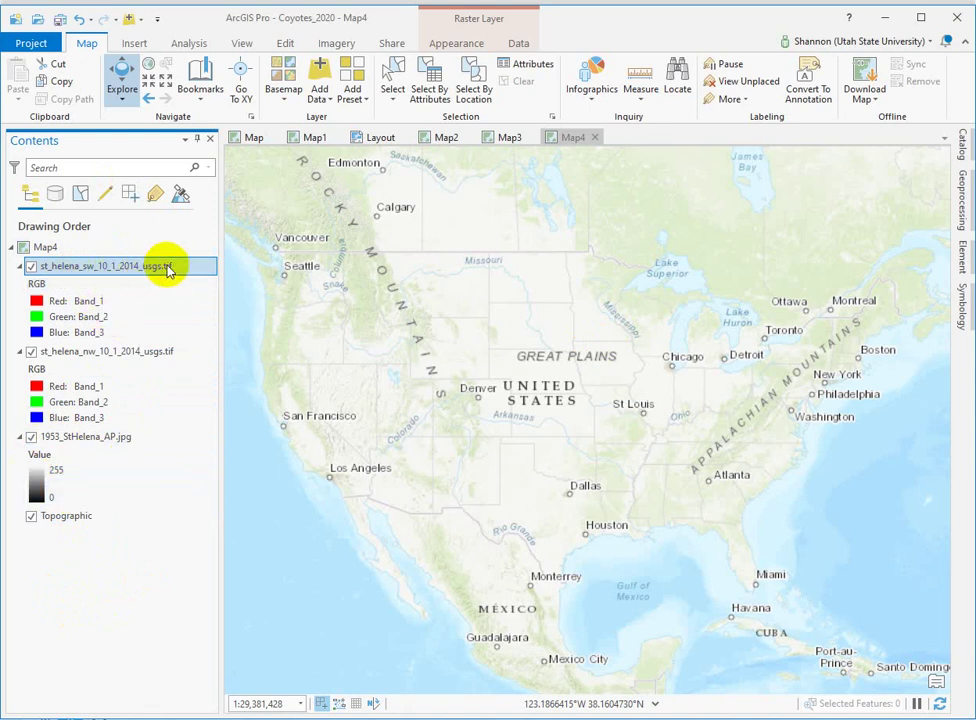
- Check the spatial reference of the st_helena_sw_10_1_2014_usgs.tif layer in its properties
right_click(97, 268)
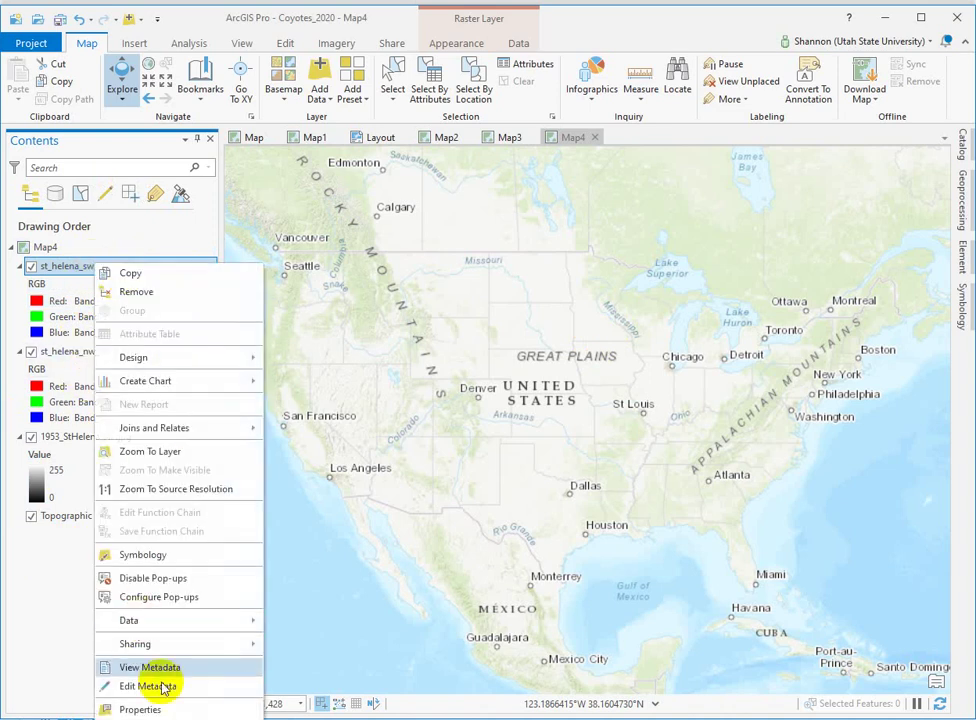
left_click(140, 709)
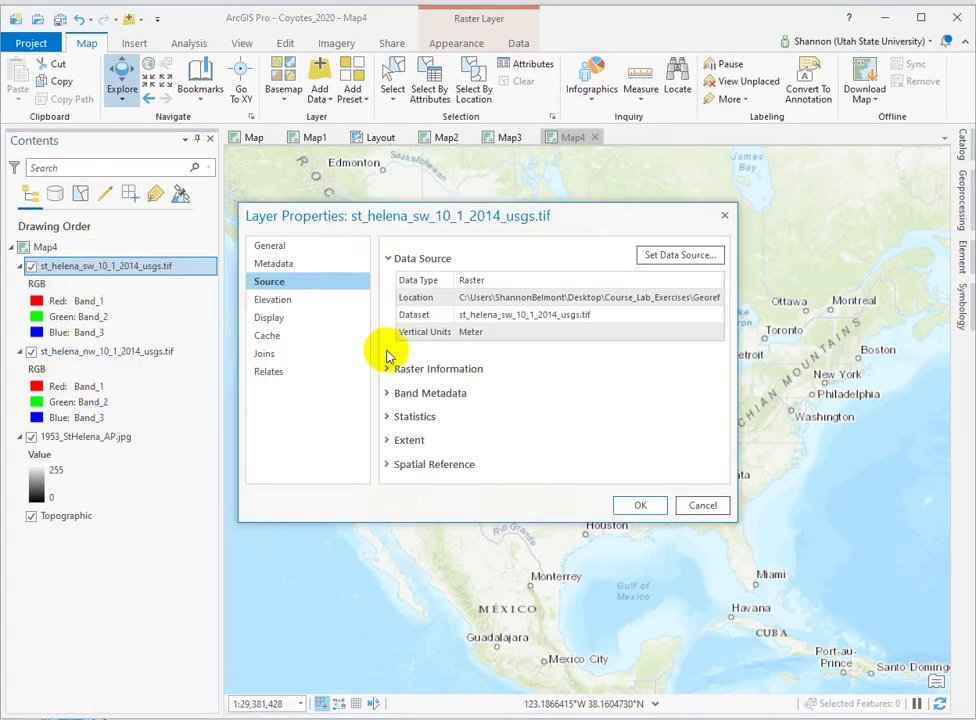
left_click(420, 466)
left_click_drag(717, 311, 719, 375)
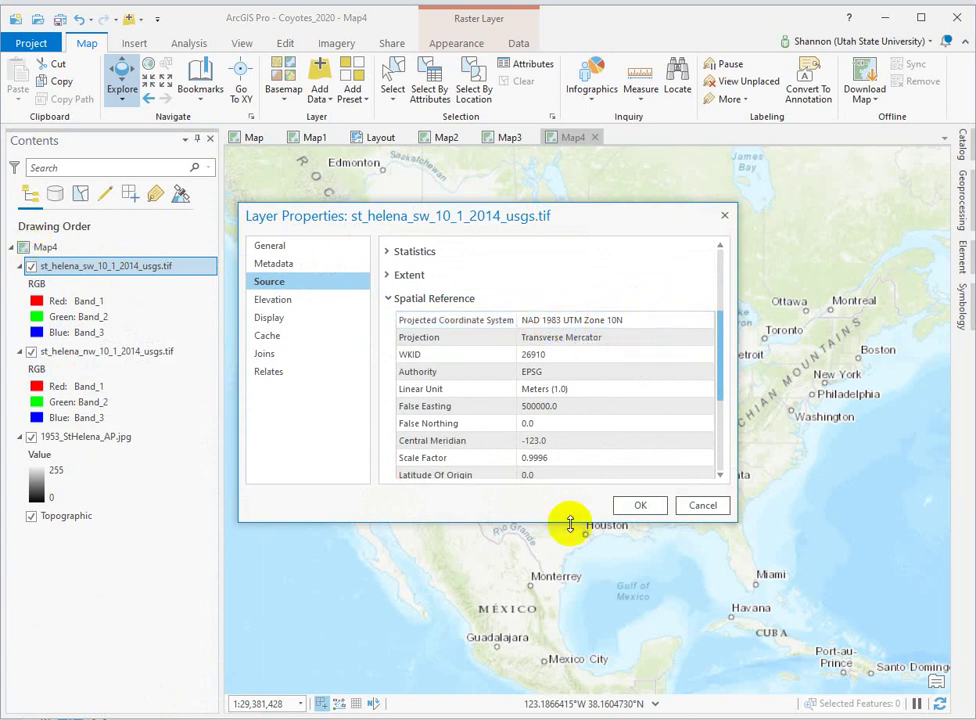
left_click(716, 507)
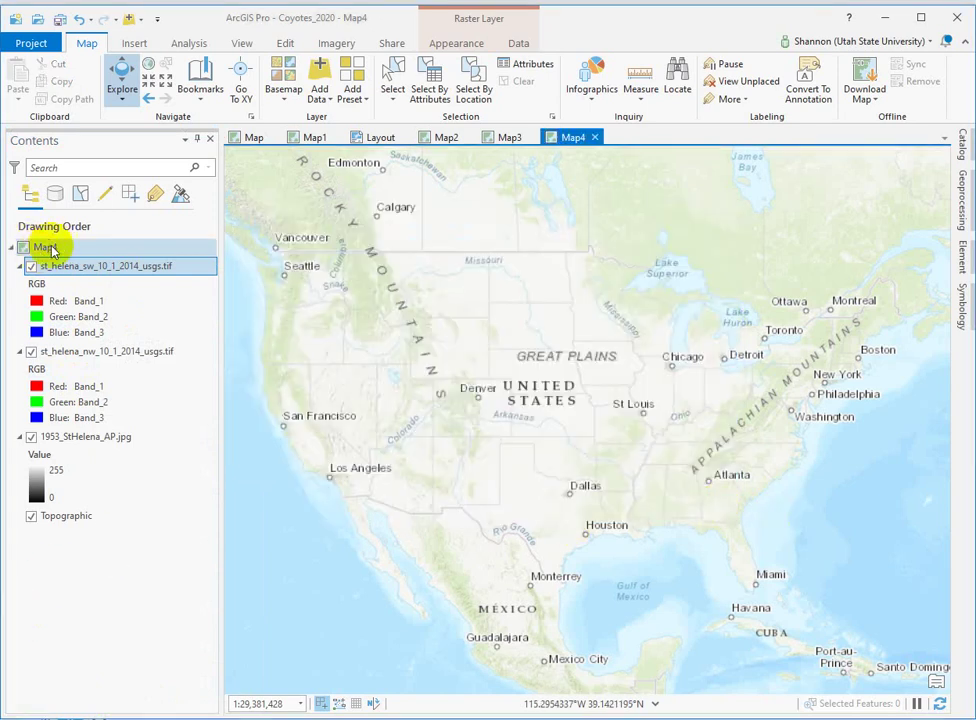
- Set the coordinate system of Map4 to NAD 1983 UTM Zone 10N, matching the St. Helena image layers
right_click(40, 250)
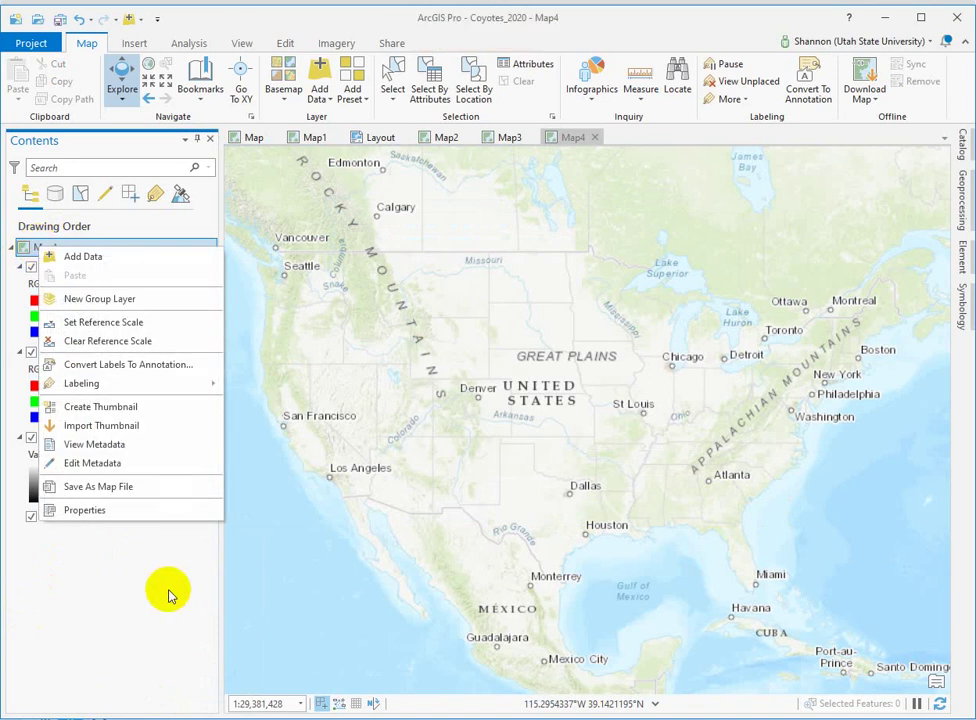
left_click(142, 517)
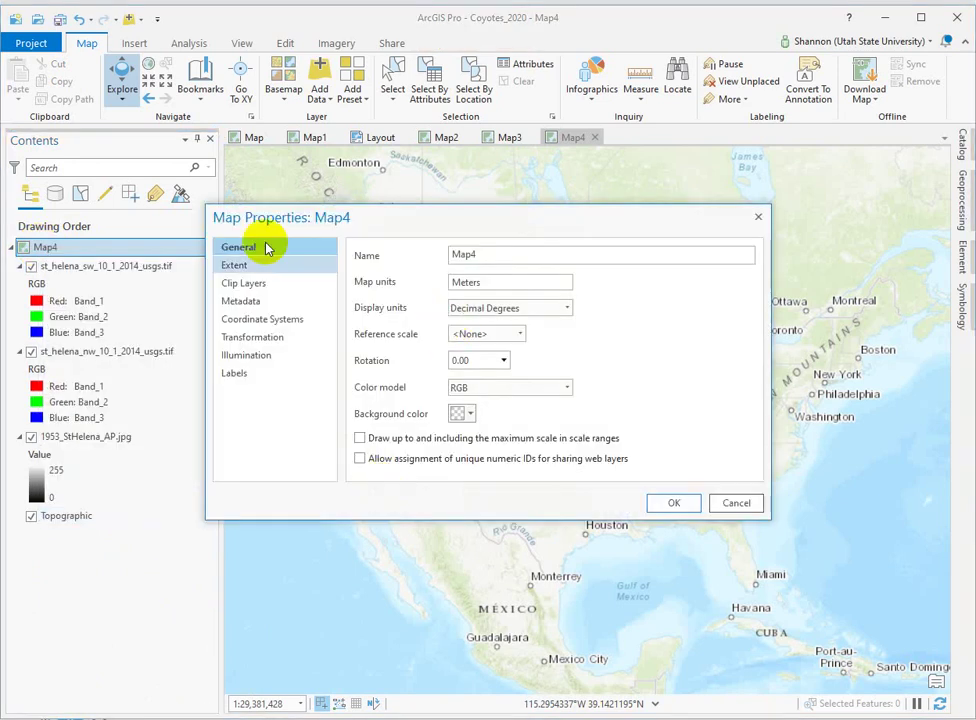
left_click(265, 323)
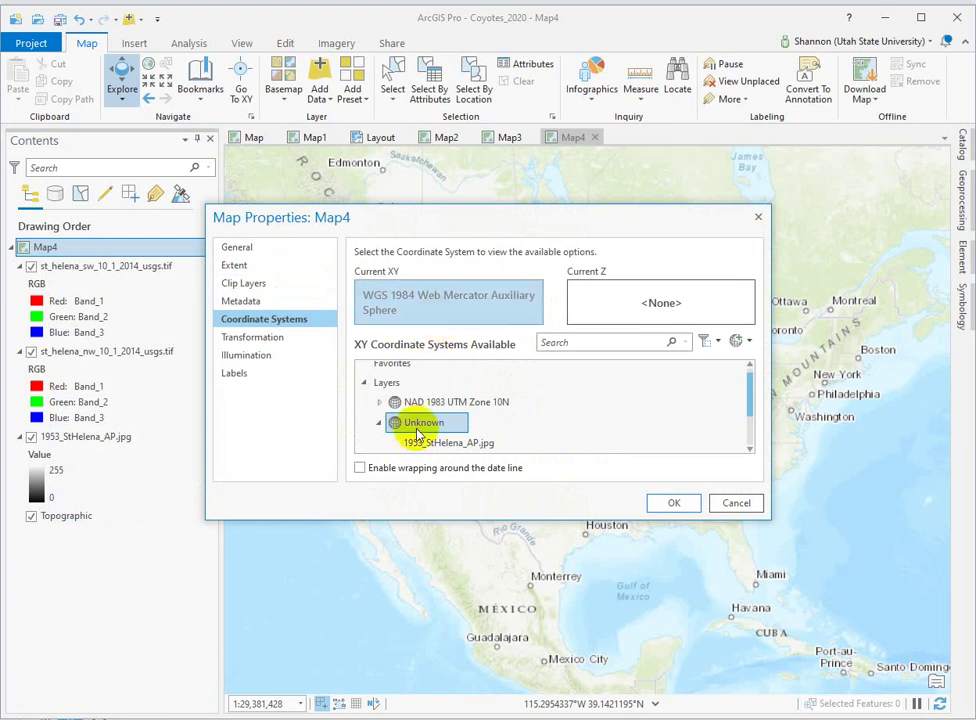
left_click(481, 403)
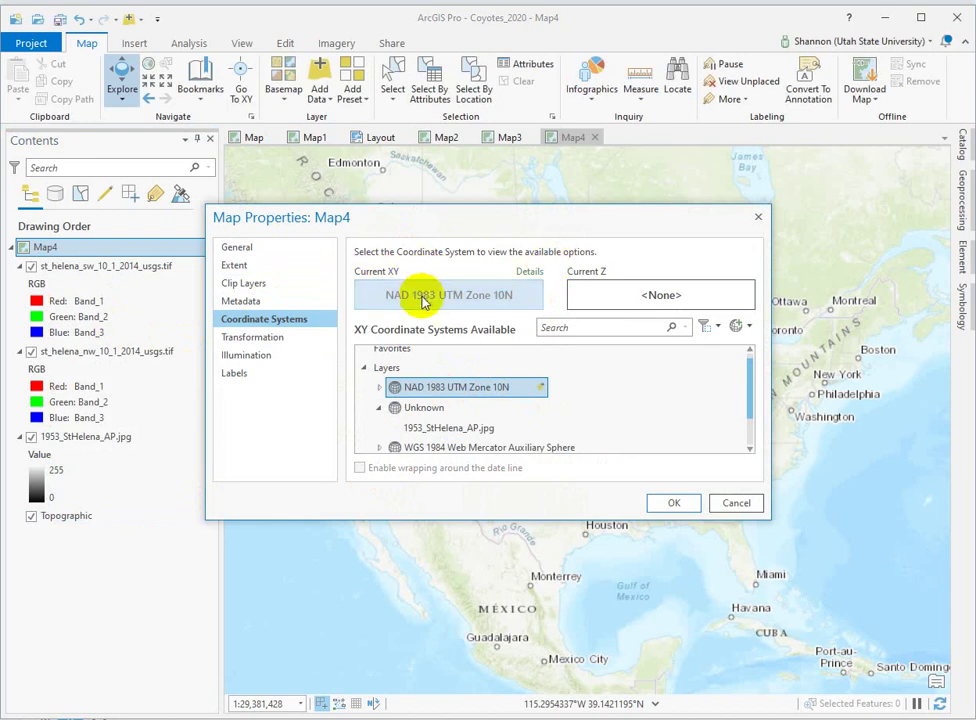
left_click(675, 506)
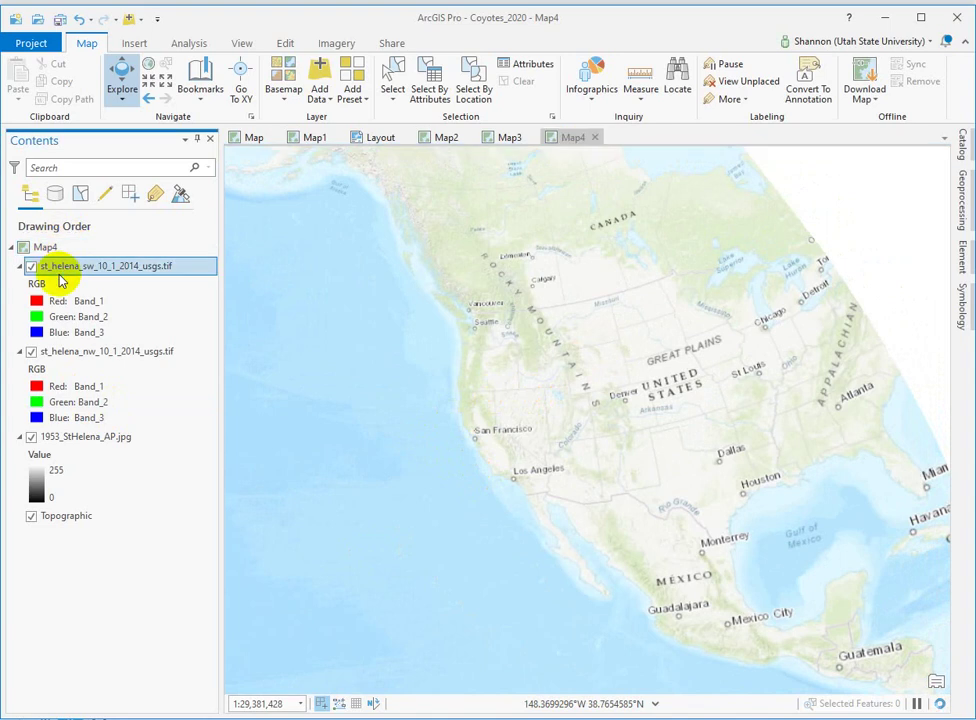
- Zoom to the st_helena_sw_10_1_2014_usgs.tif layer and hide the Topographic basemap
right_click(61, 277)
left_click(153, 464)
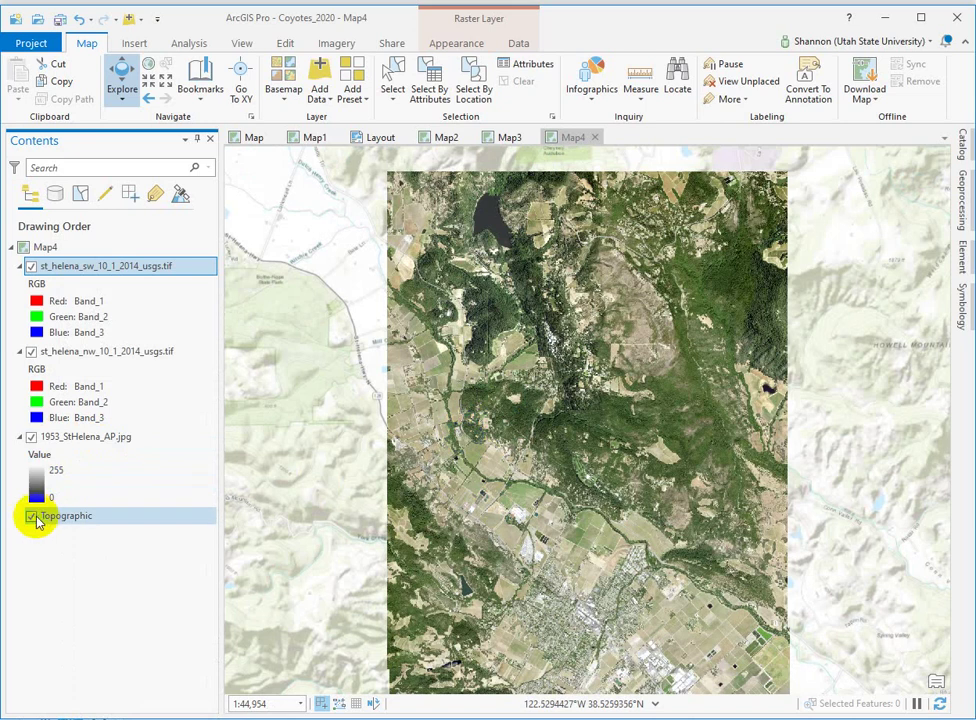
left_click(33, 518)
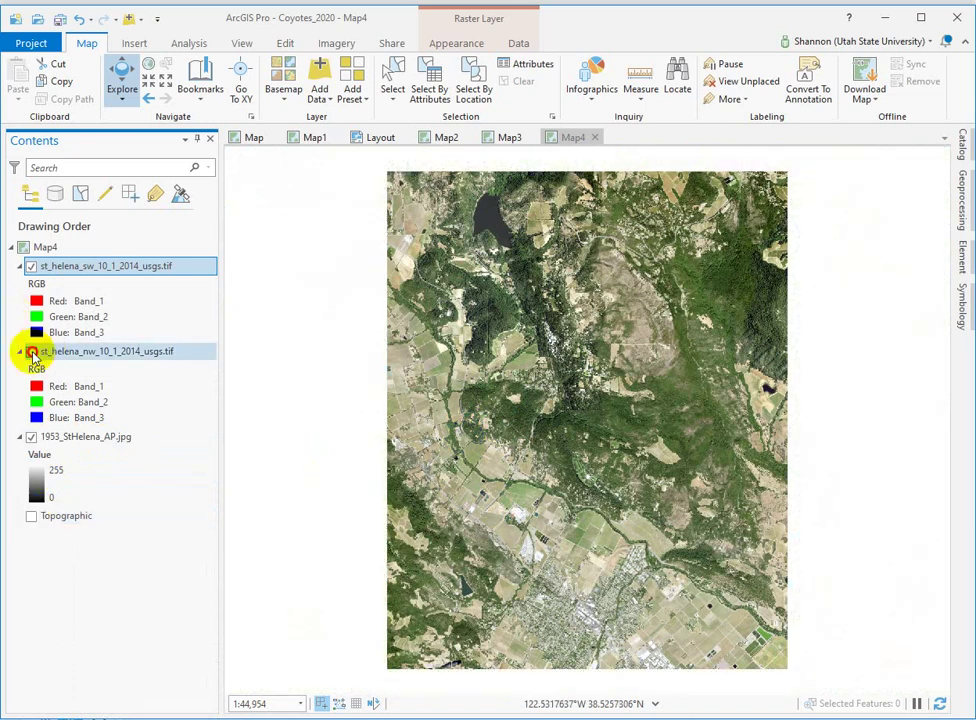
- Toggle the visibility of the st_helena_nw_10_1_2014_usgs.tif layer to check which area it covers, leaving it visible
left_click(31, 352)
left_click_drag(498, 620, 447, 488)
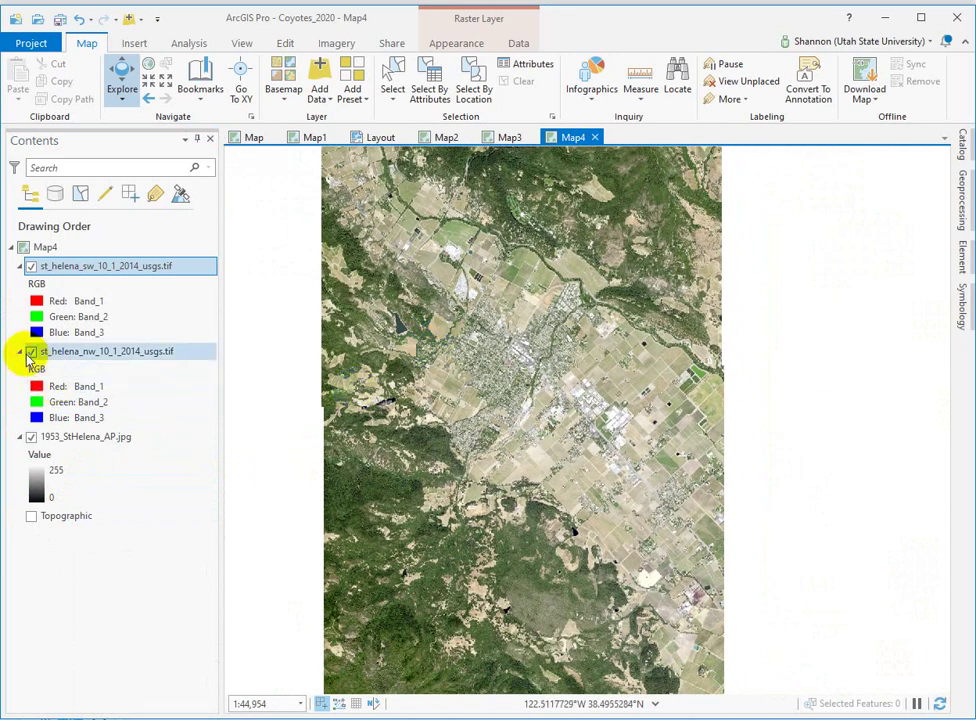
left_click(30, 352)
left_click(30, 353)
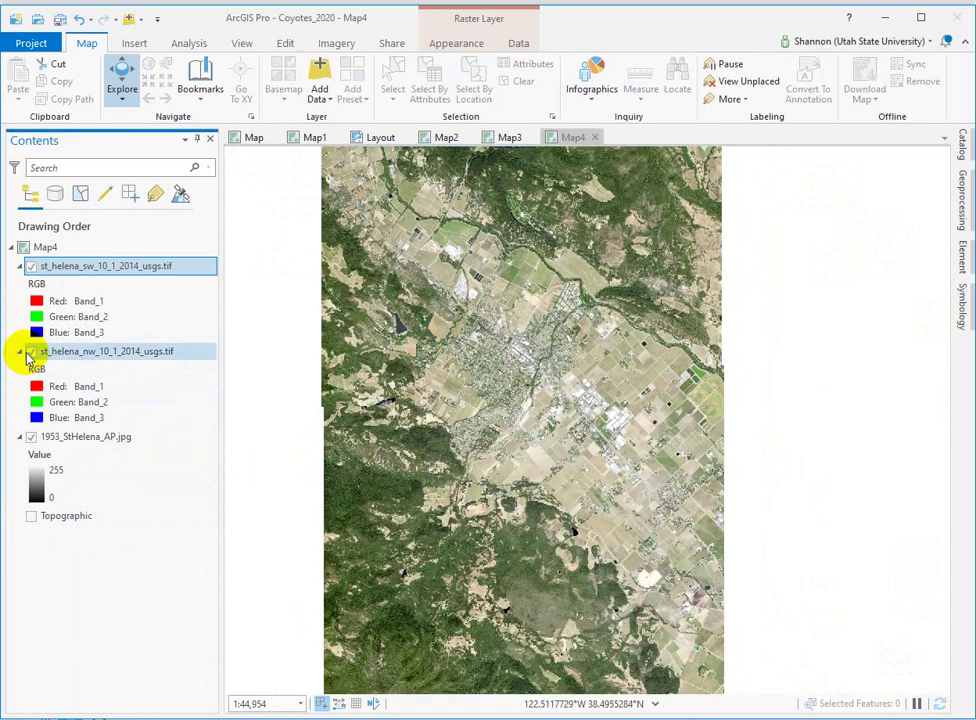
left_click(371, 438)
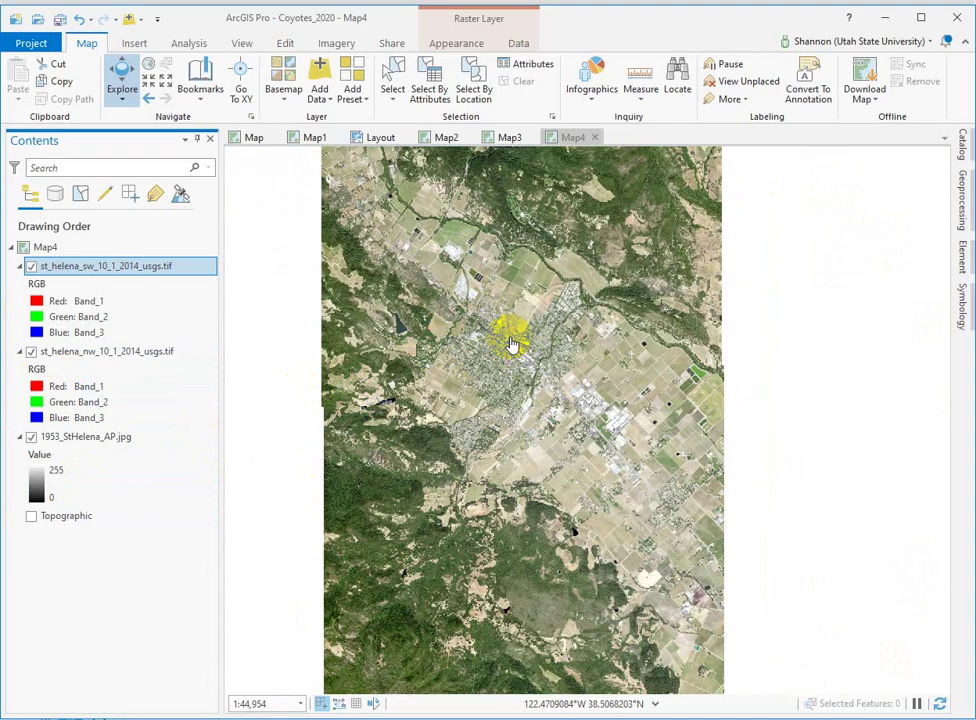
- Examine the town centre and the school grounds in the 2014 imagery for recognizable control point features
scroll(510, 343, "up", 3)
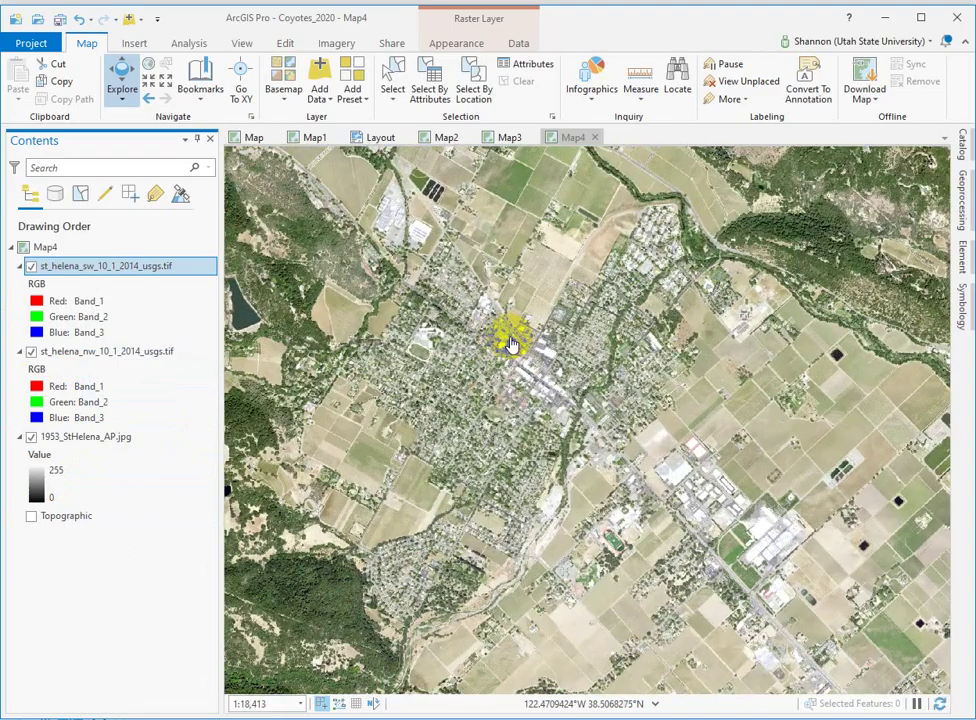
scroll(508, 338, "up", 3)
scroll(470, 484, "up", 2)
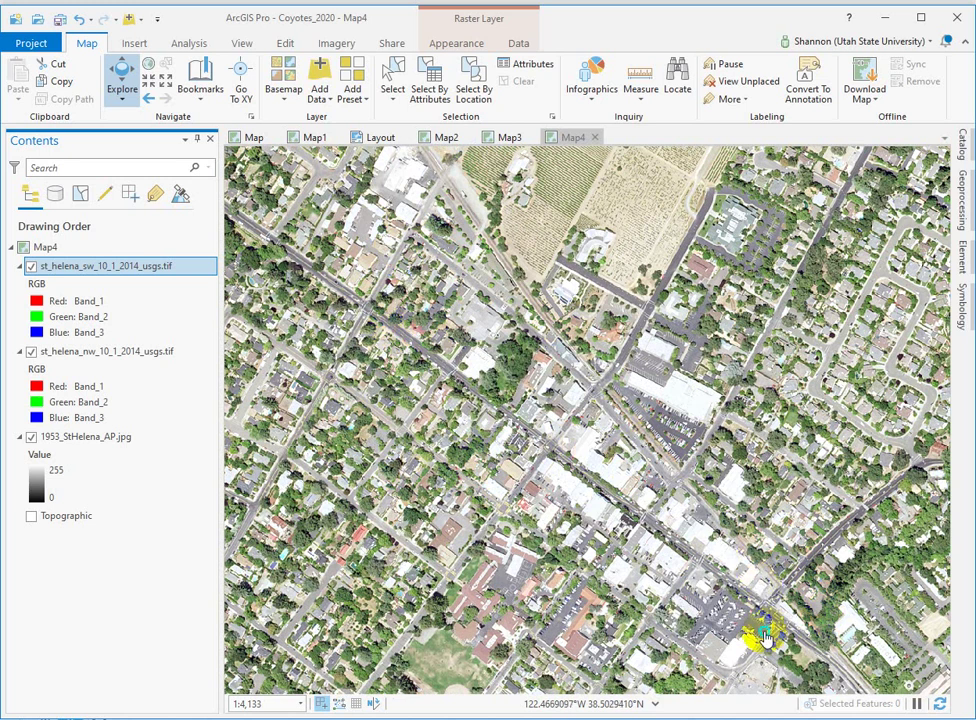
scroll(638, 453, "down", 7)
left_click_drag(705, 557, 616, 377)
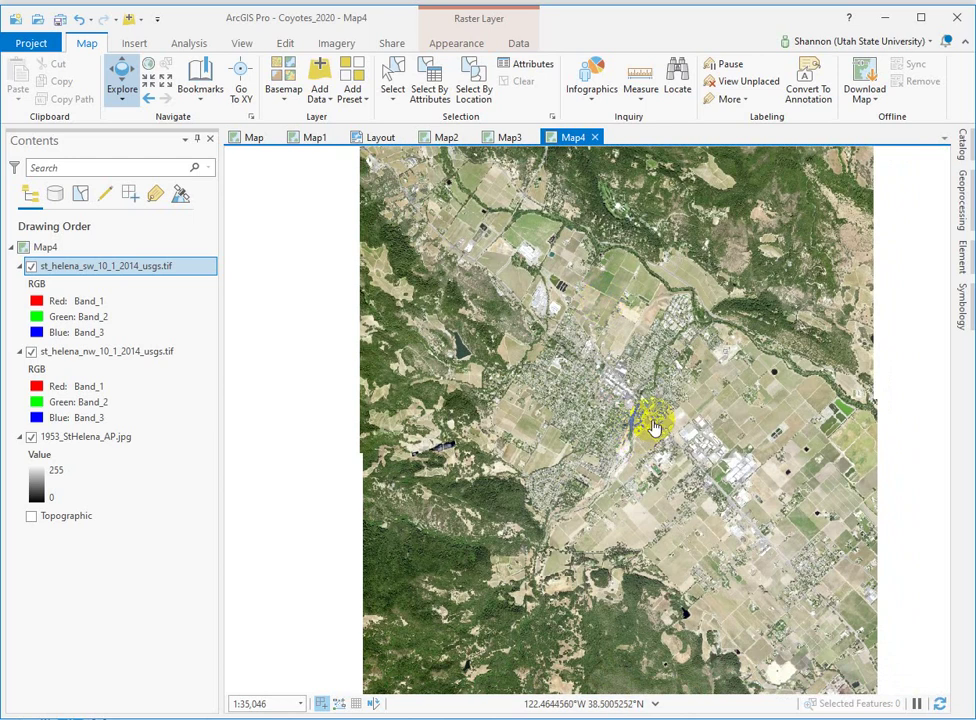
scroll(677, 412, "up", 4)
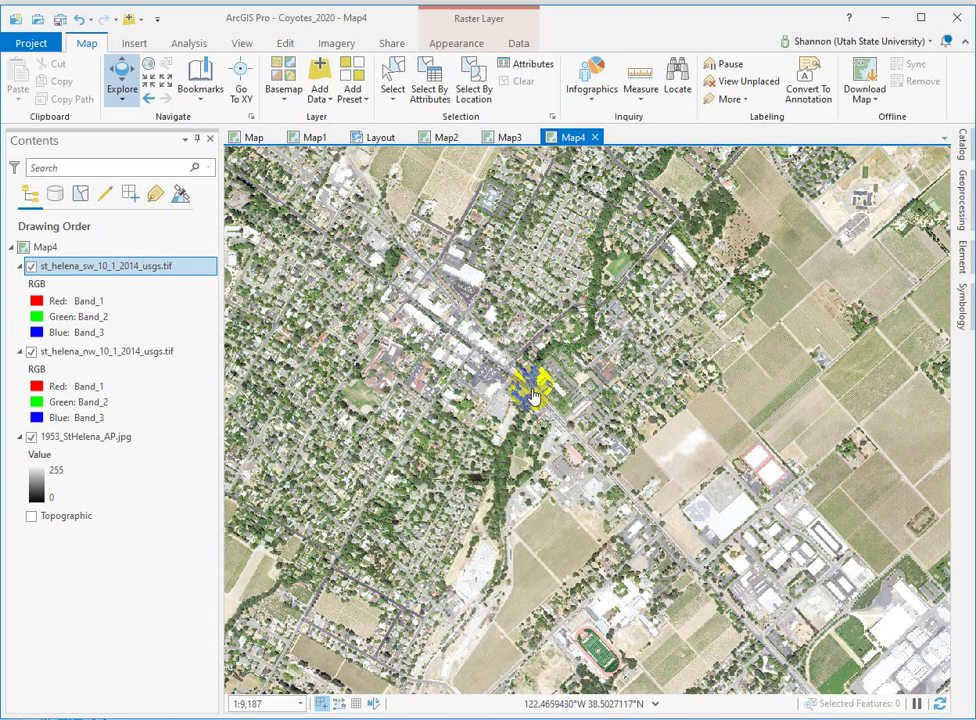
left_click_drag(440, 465, 524, 418)
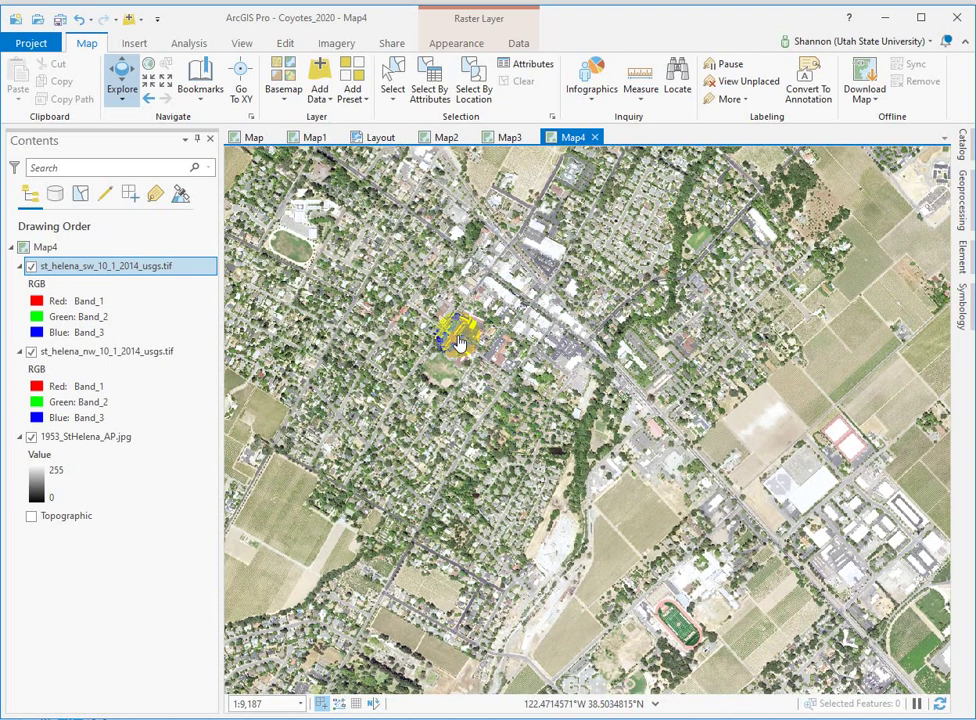
scroll(459, 343, "up", 2)
scroll(459, 343, "up", 2)
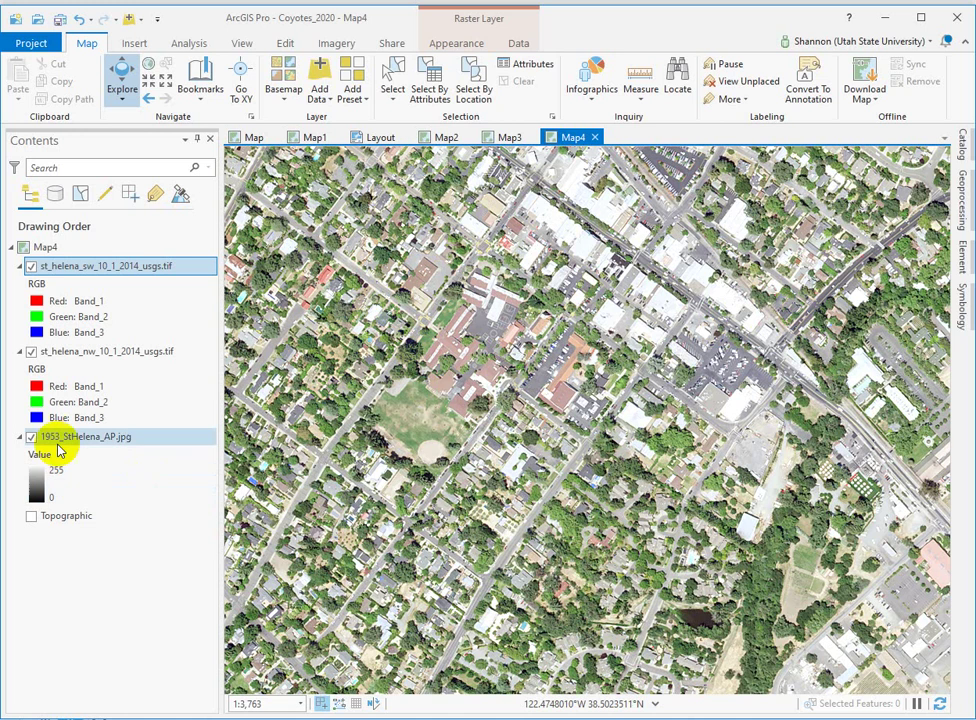
- Zoom to the 1953_StHelena_AP.jpg layer and examine the school buildings beside the large field
right_click(55, 441)
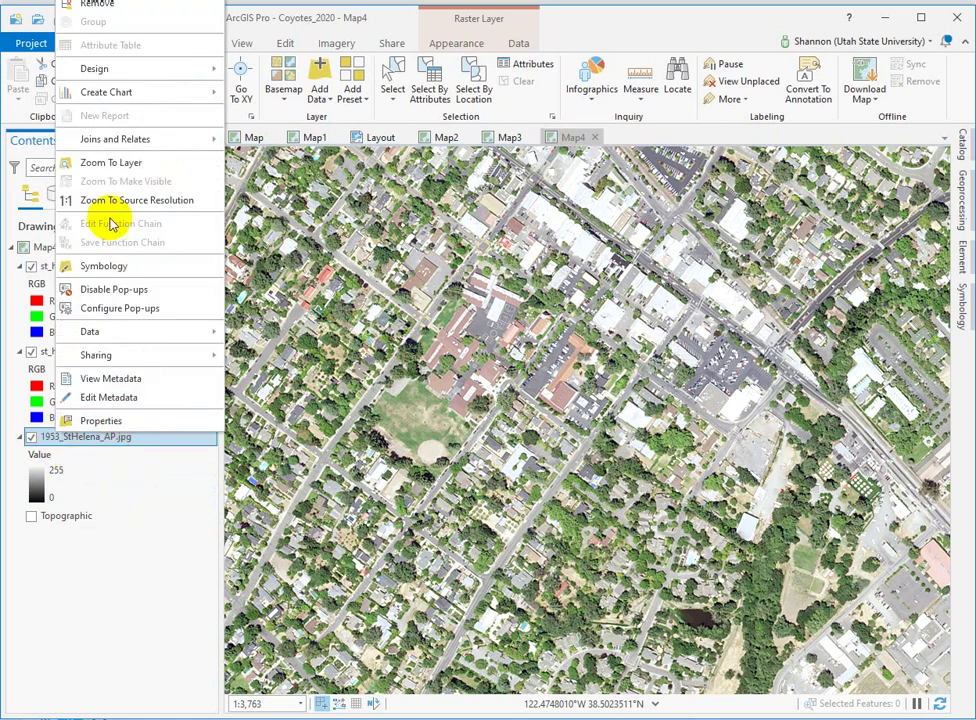
left_click(133, 165)
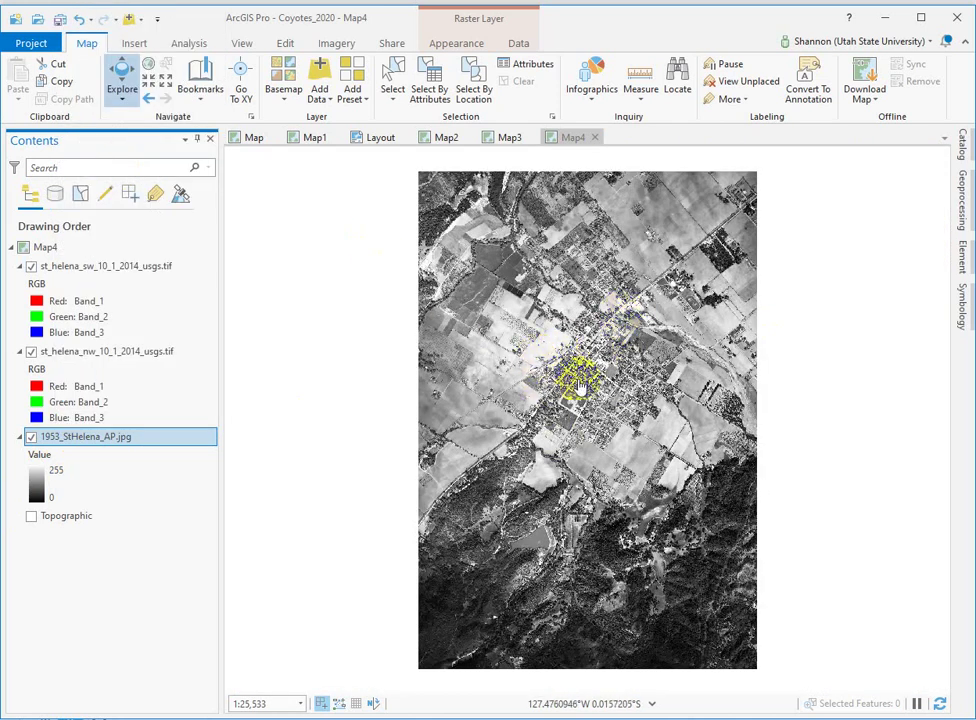
scroll(600, 376, "up", 5)
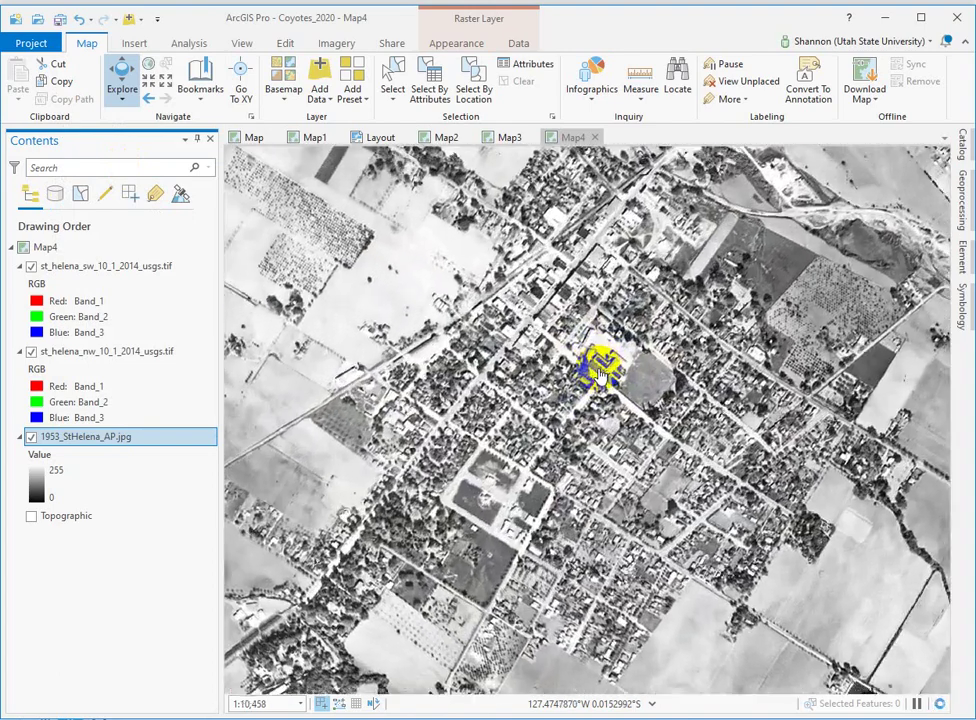
scroll(570, 377, "up", 6)
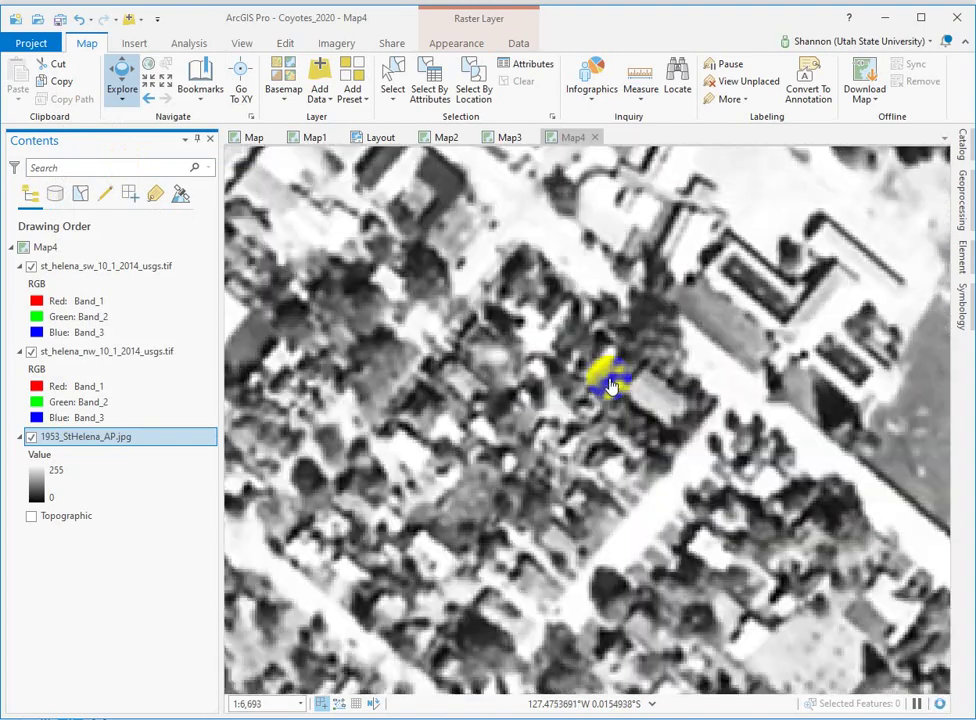
left_click_drag(671, 414, 381, 375)
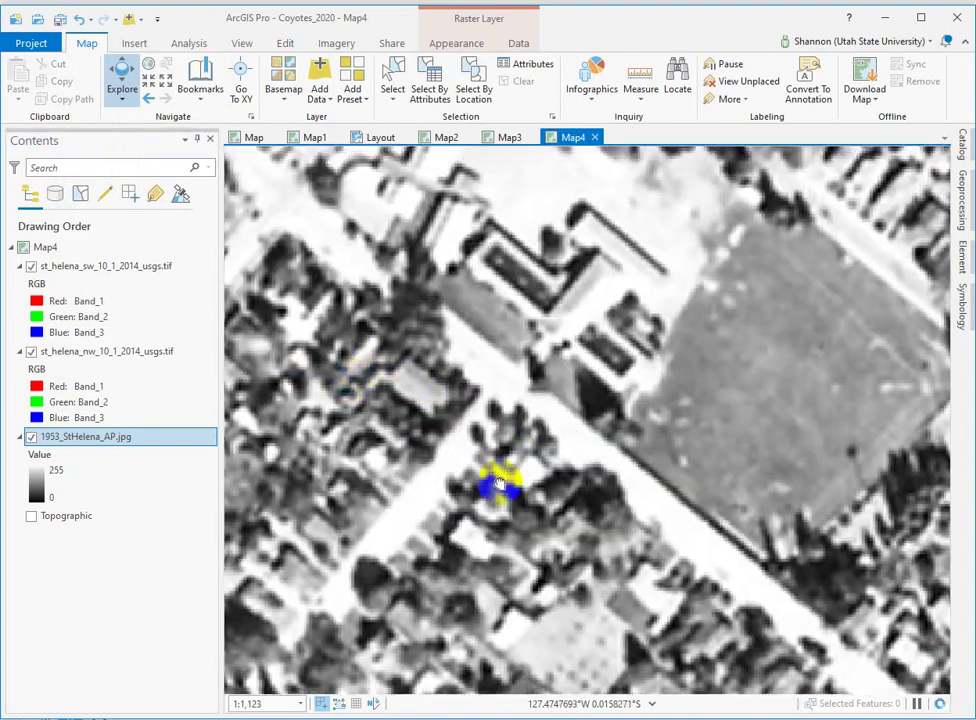
left_click_drag(495, 484, 450, 550)
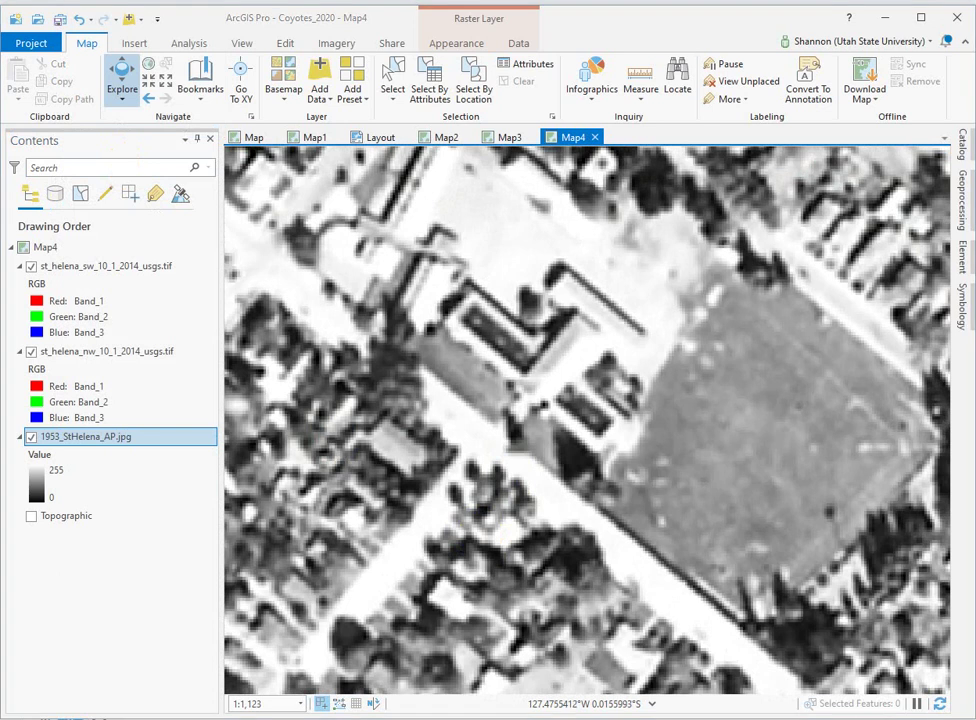
- Start georeferencing 1953_StHelena_AP.jpg and place the first control point's source beside the school buildings near the street intersection
left_click(340, 43)
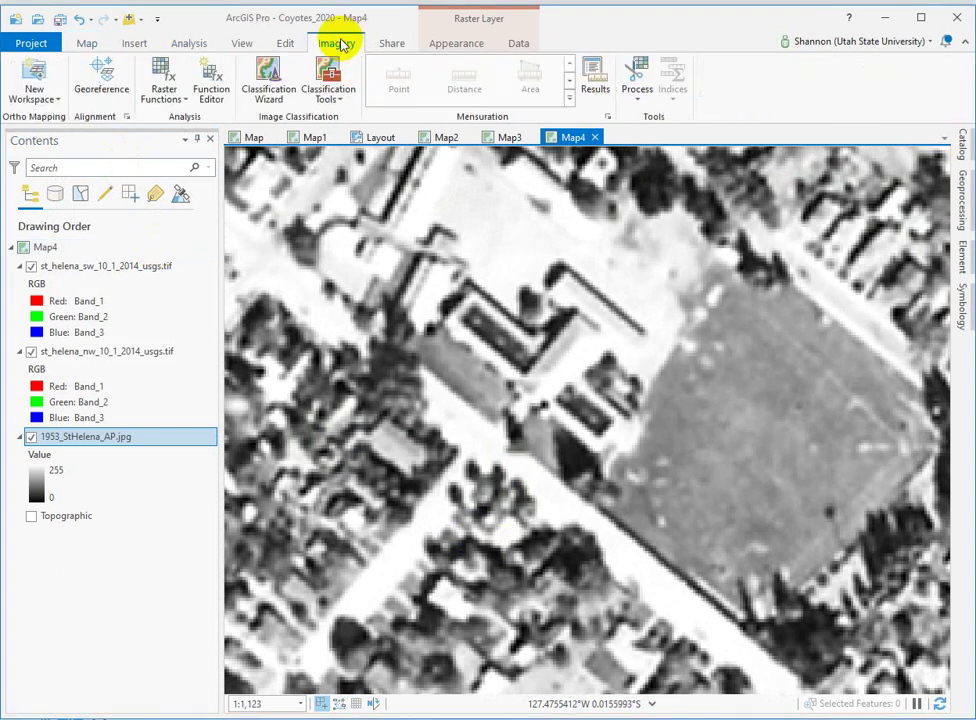
left_click(109, 78)
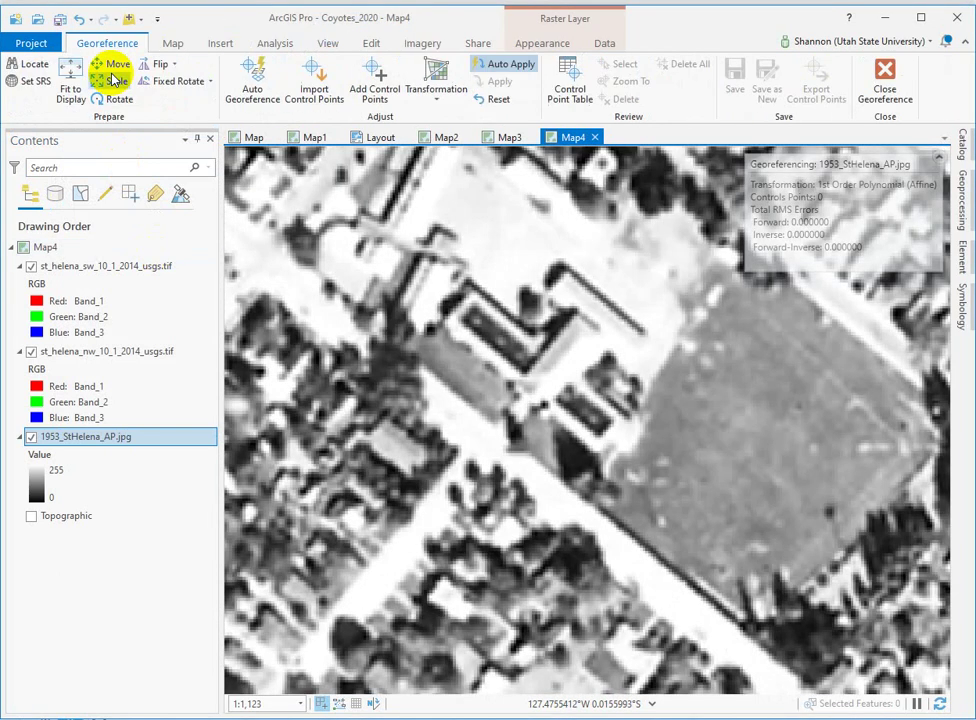
left_click(376, 72)
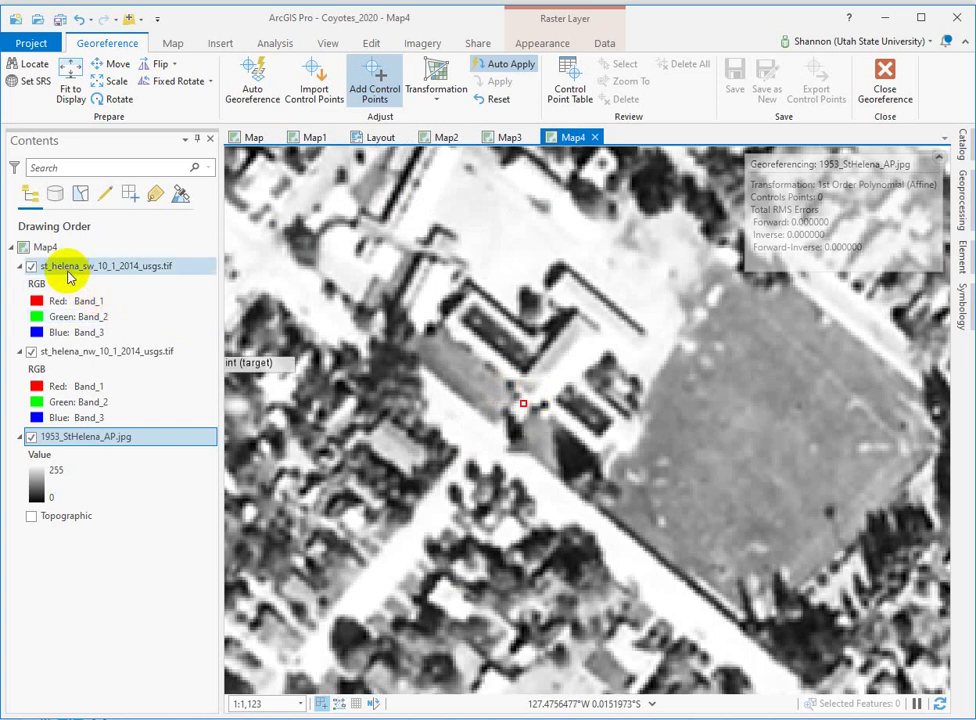
- Zoom to the st_helena_sw_10_1_2014_usgs.tif layer and place the first control point's target beside the same school buildings
right_click(67, 272)
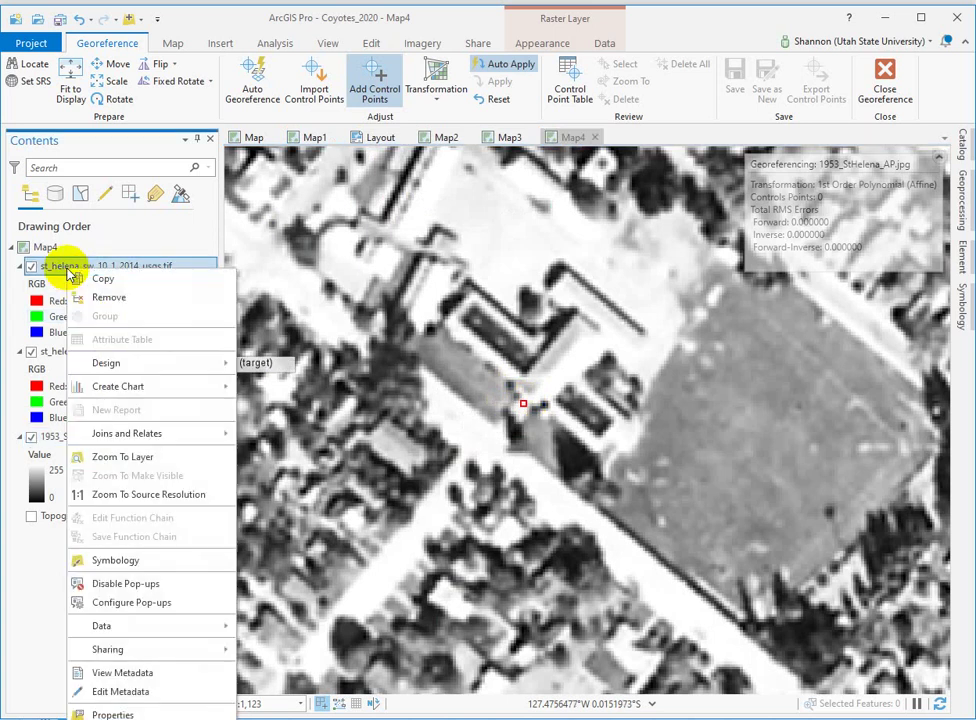
left_click(124, 462)
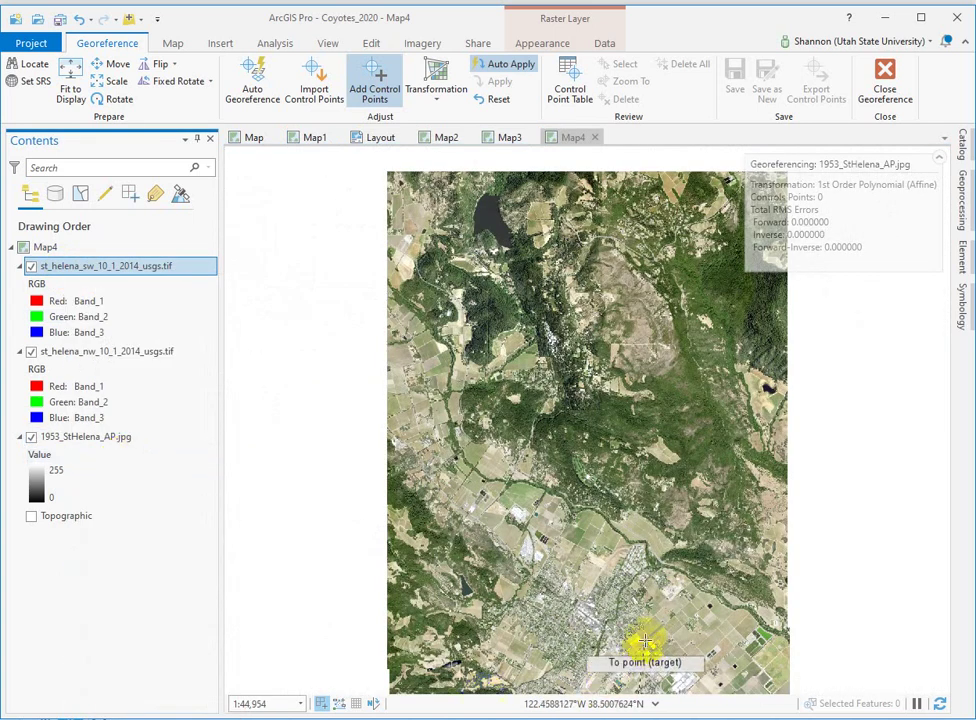
scroll(622, 628, "up", 3)
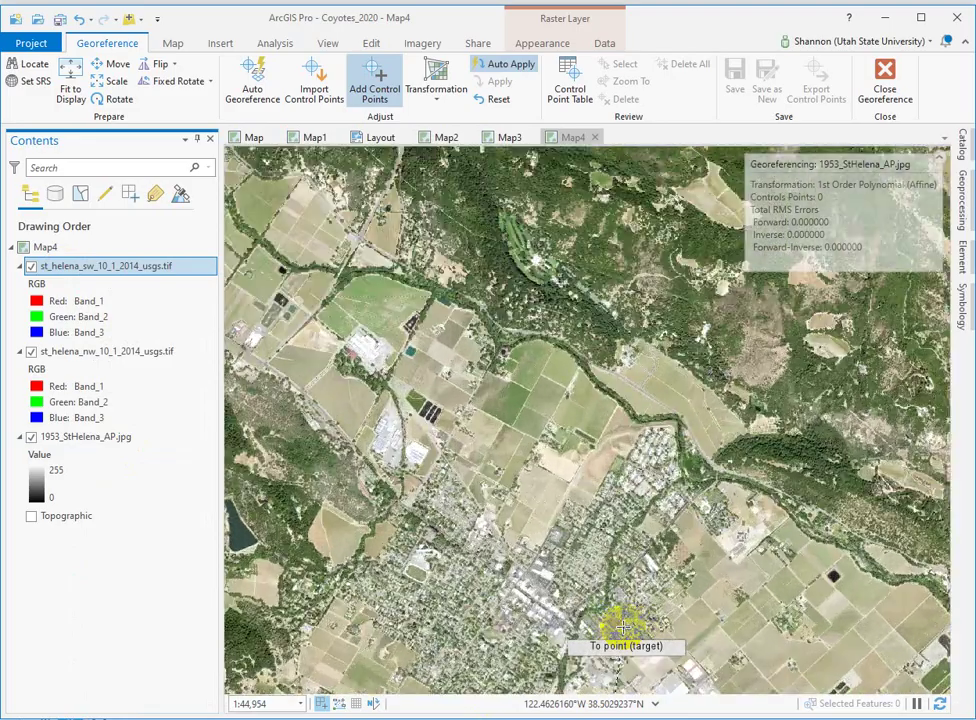
scroll(622, 628, "up", 2)
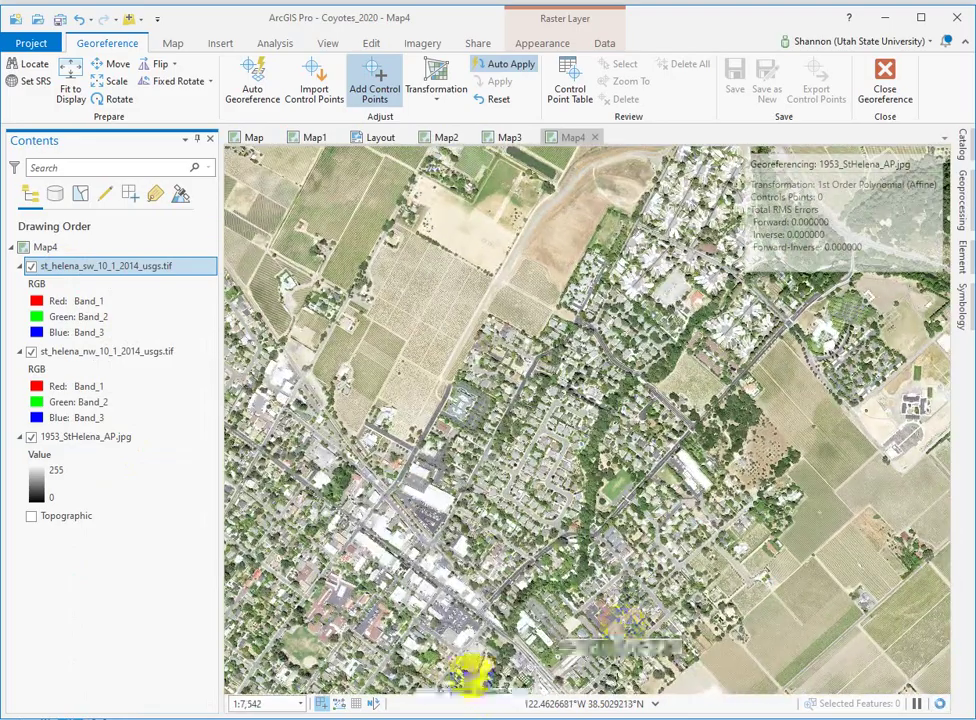
left_click_drag(530, 637, 648, 336)
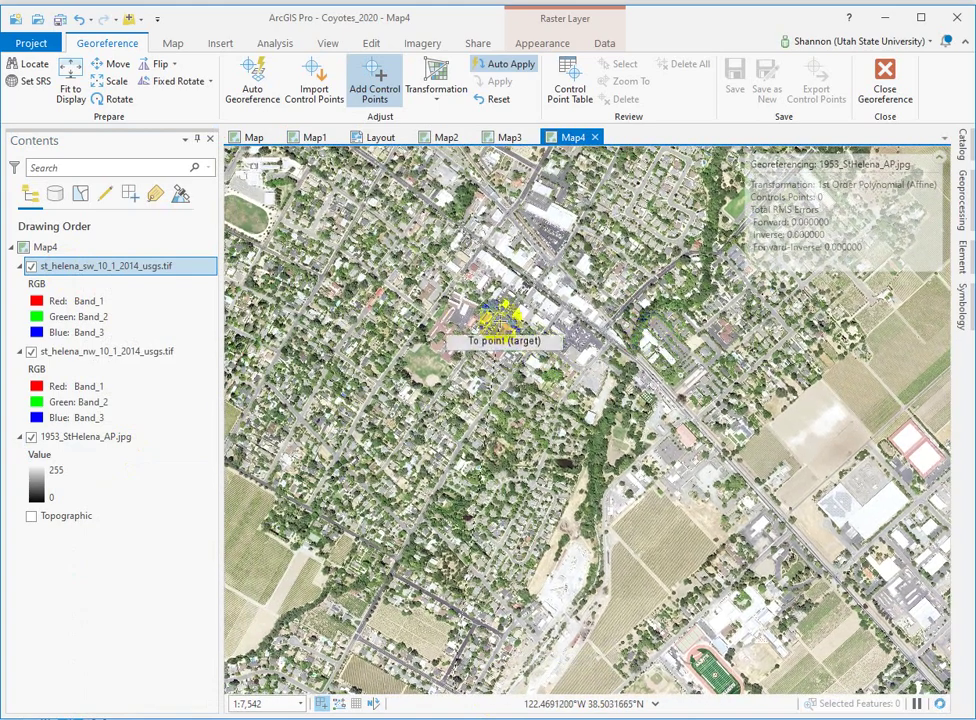
scroll(469, 311, "up", 6)
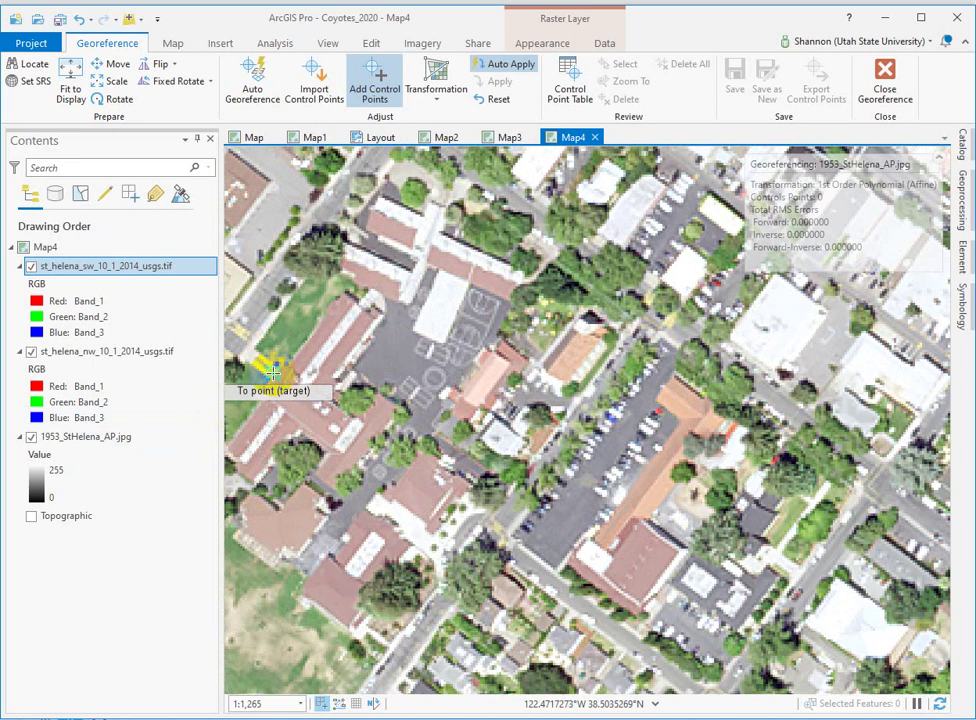
left_click(272, 373)
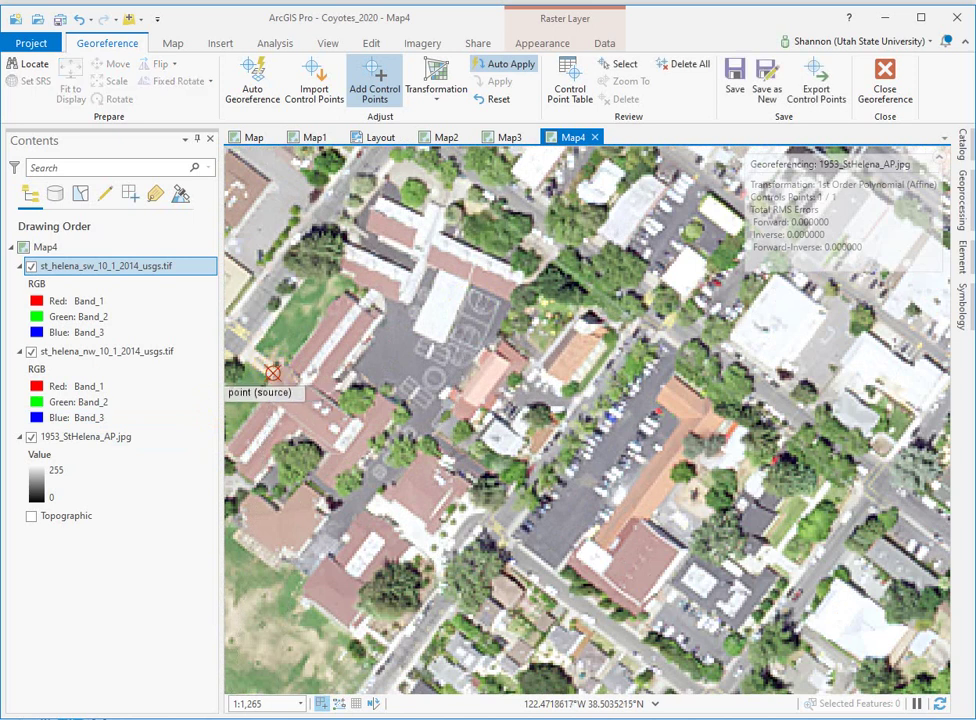
- Hide both 2014 USGS layers and place the second control point's source where the main street meets the creek in the 1953 photo
left_click(30, 356)
left_click(30, 266)
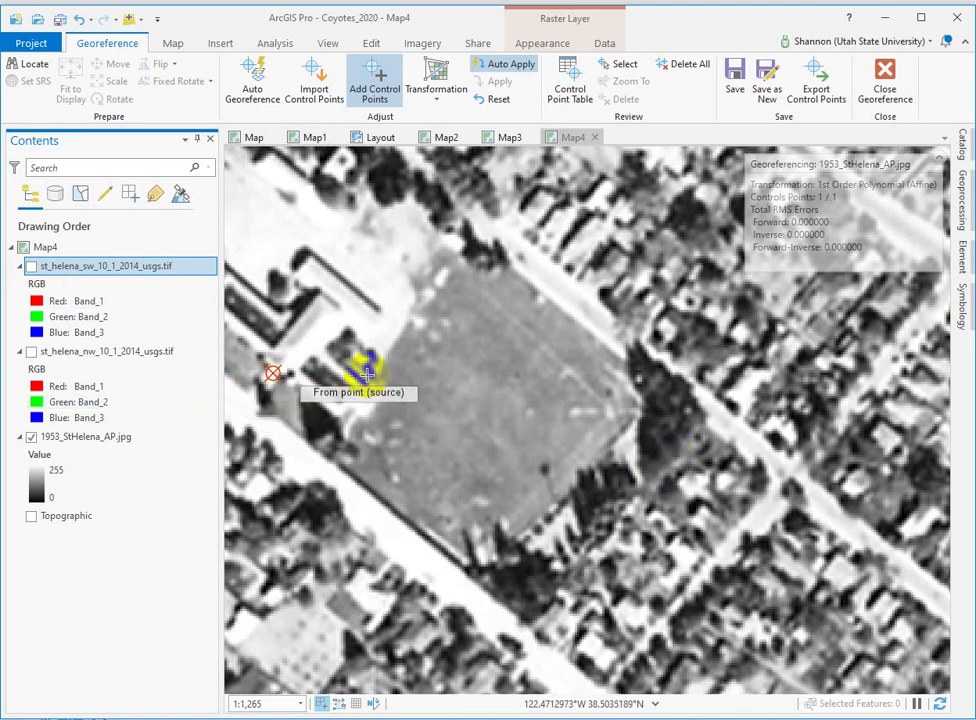
scroll(370, 372, "down", 3)
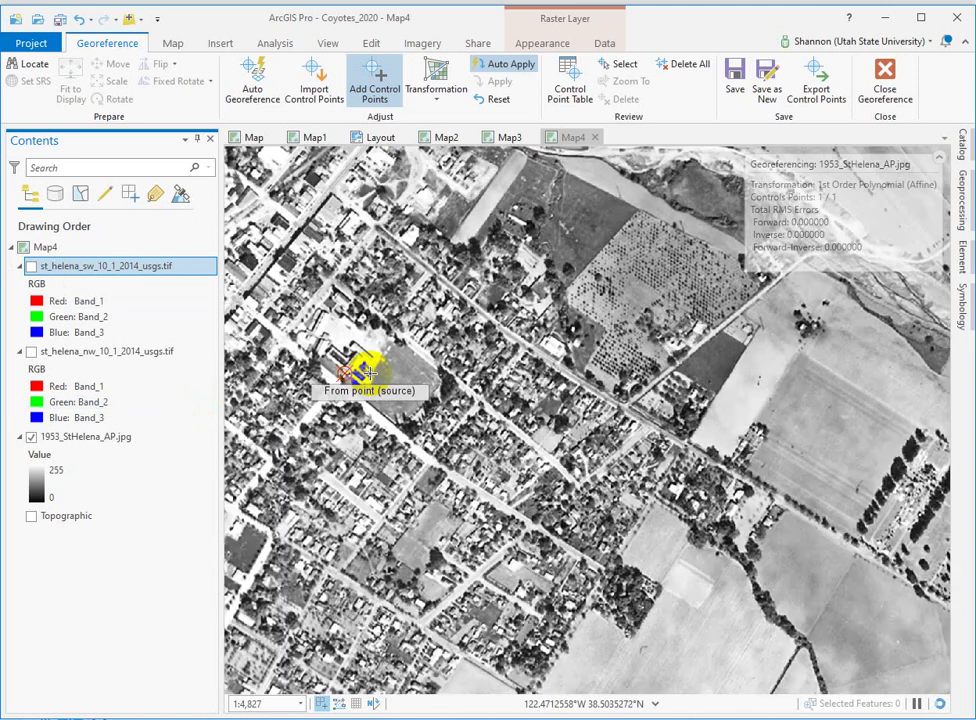
scroll(398, 375, "down", 2)
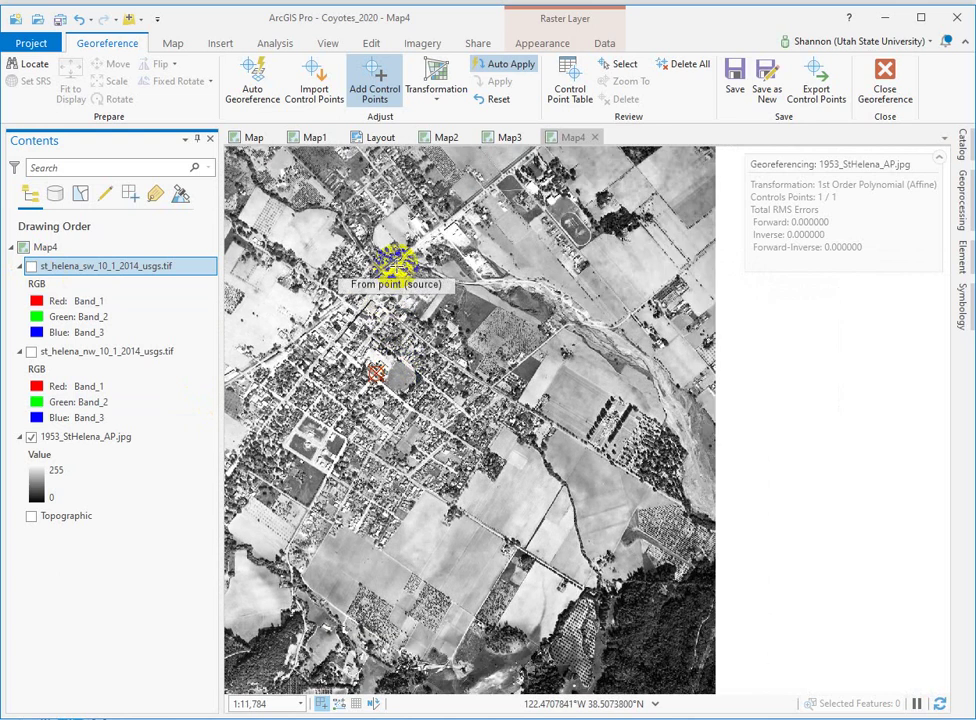
scroll(396, 265, "up", 3)
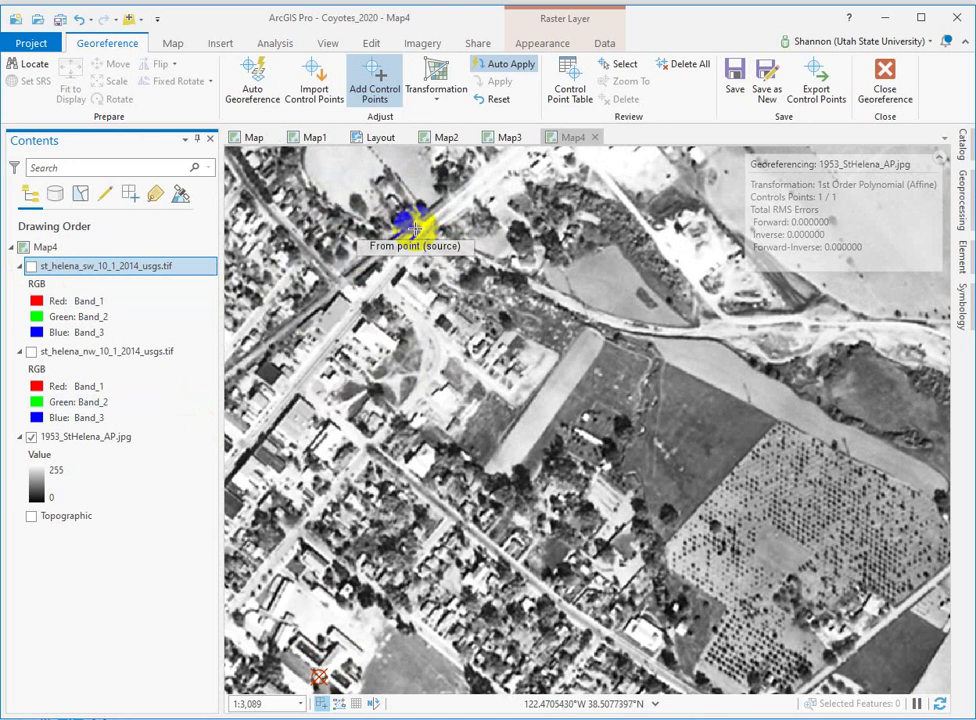
left_click(414, 229)
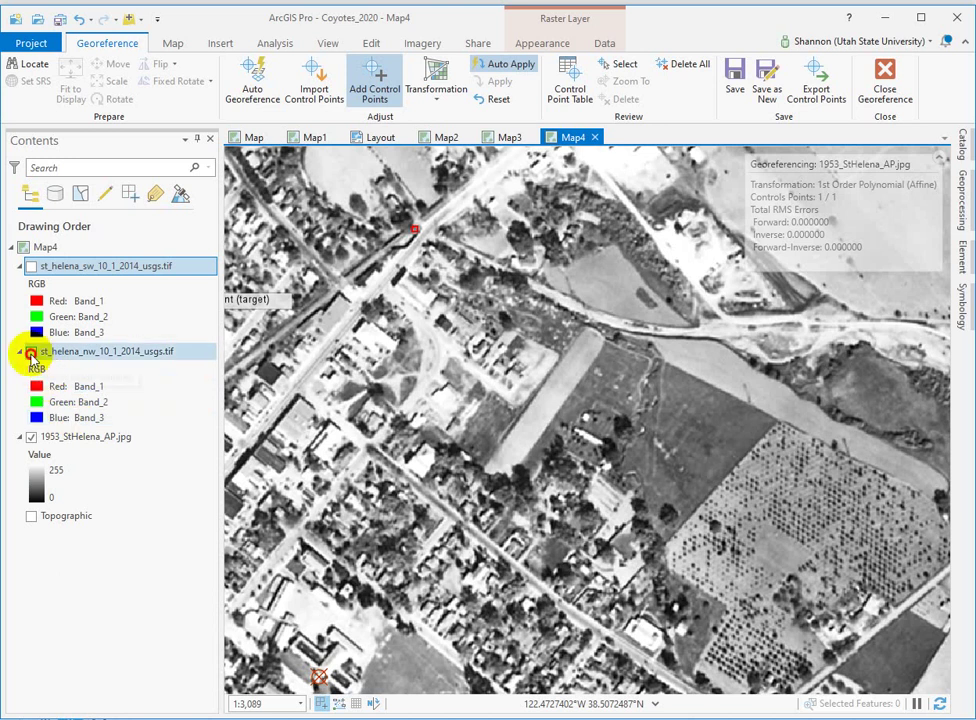
- Show both 2014 USGS layers and place the second control point's target where the main street meets the creek
left_click(31, 353)
left_click(31, 268)
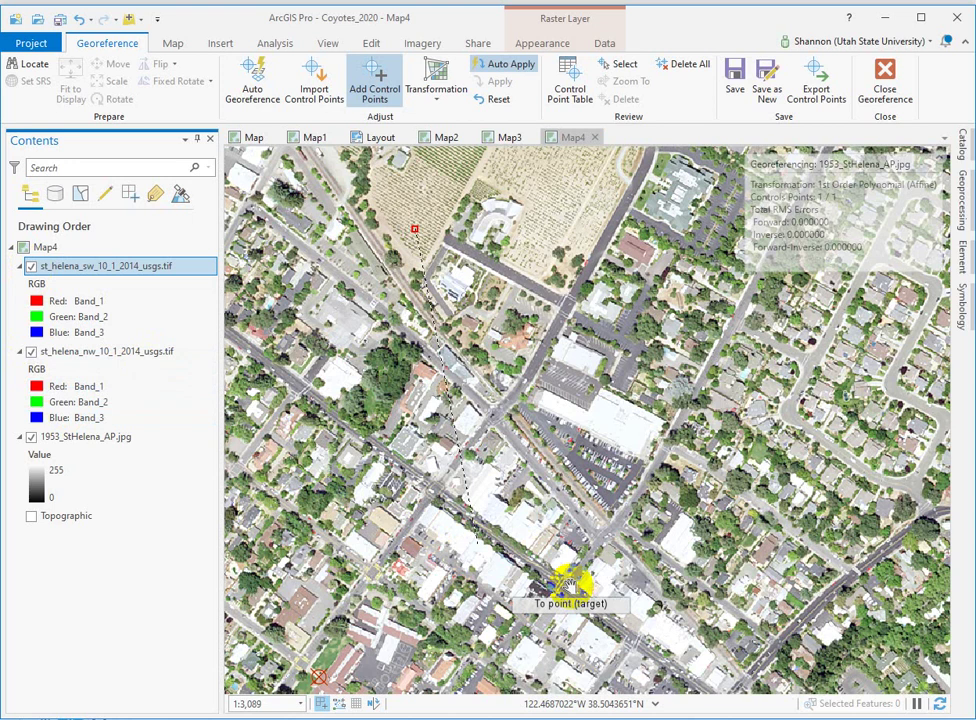
left_click_drag(621, 548, 433, 292)
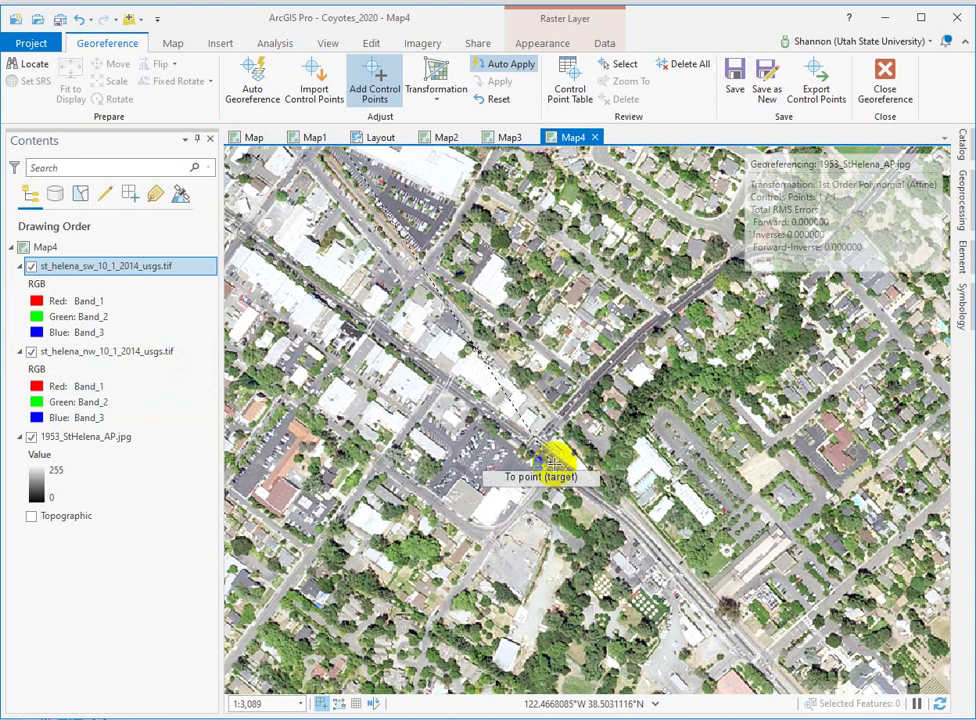
left_click(609, 496)
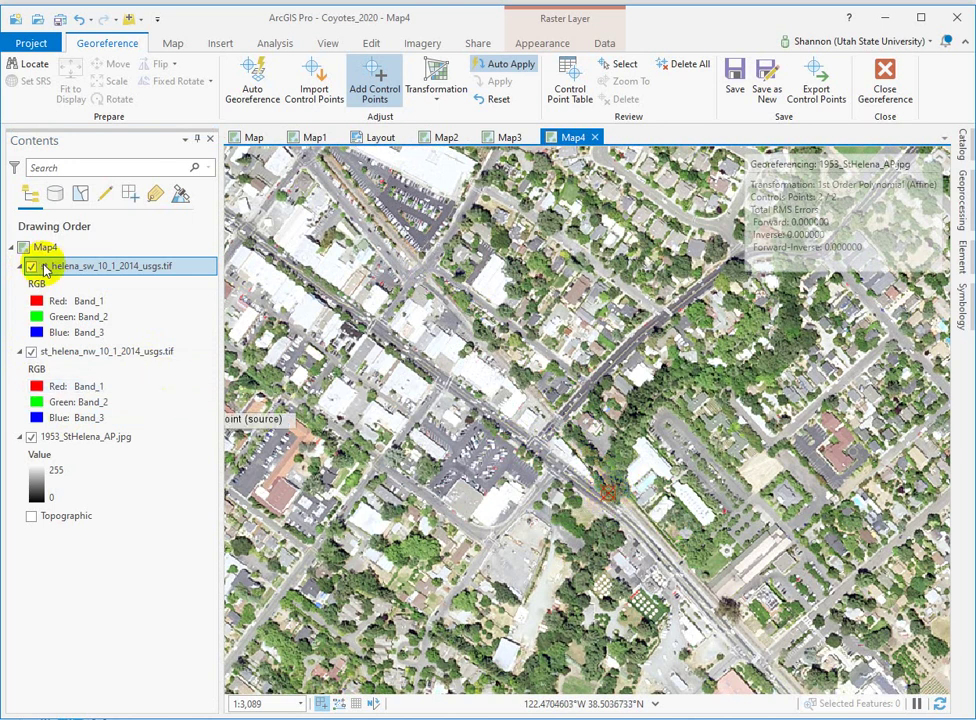
- Toggle the 2014 USGS imagery to compare its alignment with the 1953 photo, then examine the whole photo with the imagery hidden
left_click(31, 267)
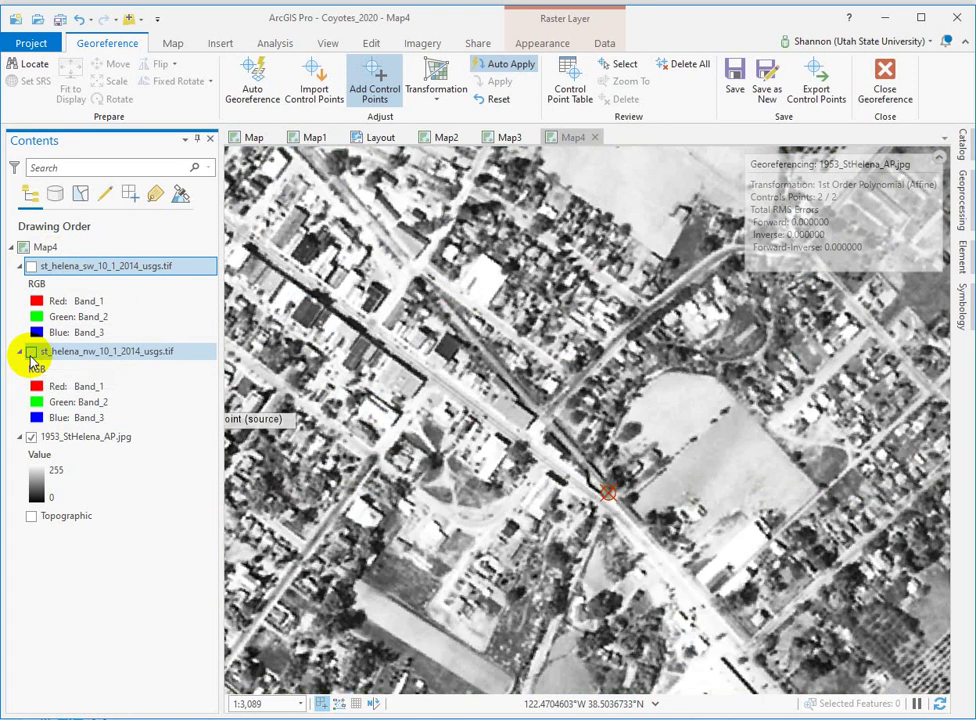
left_click(31, 267)
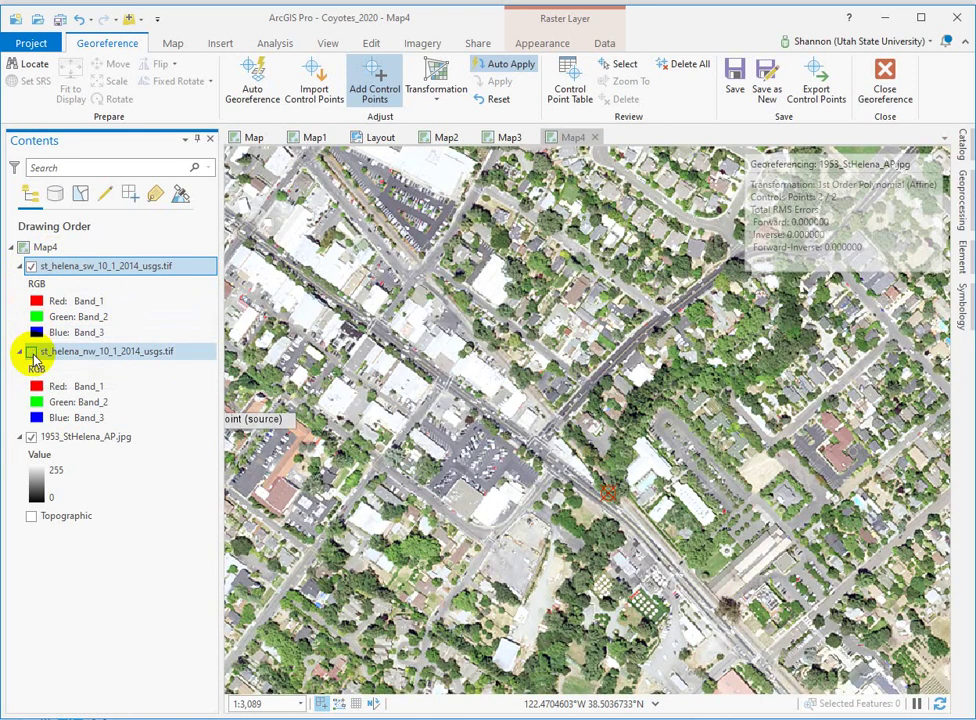
left_click(31, 267)
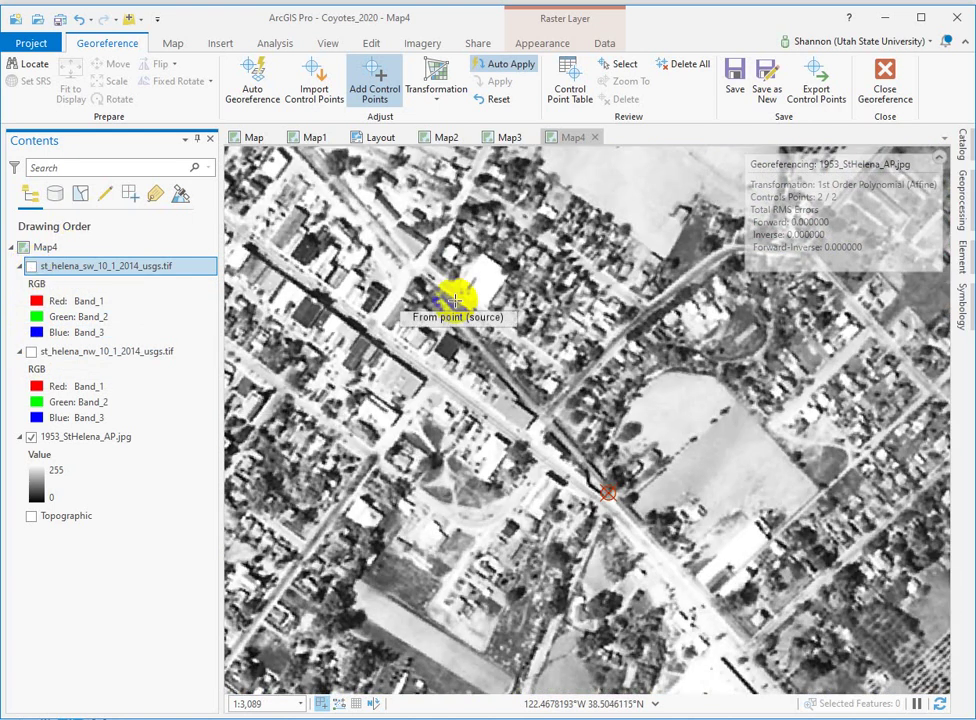
scroll(455, 300, "down", 3)
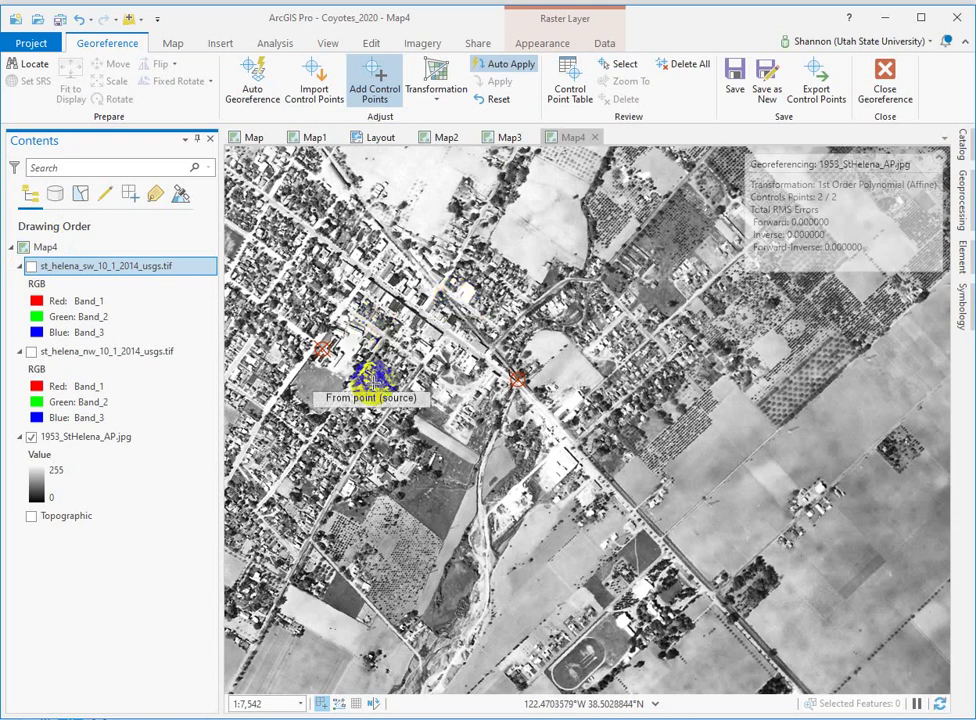
scroll(337, 455, "down", 4)
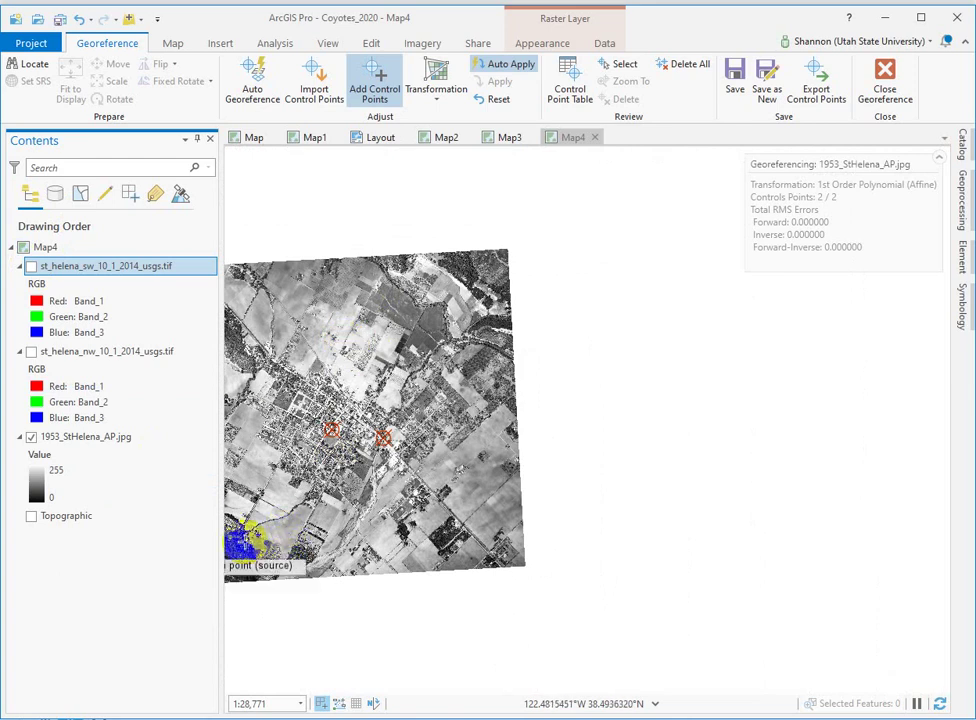
- Show both 2014 USGS layers and examine their full extent and the area around the two control points
left_click(31, 351)
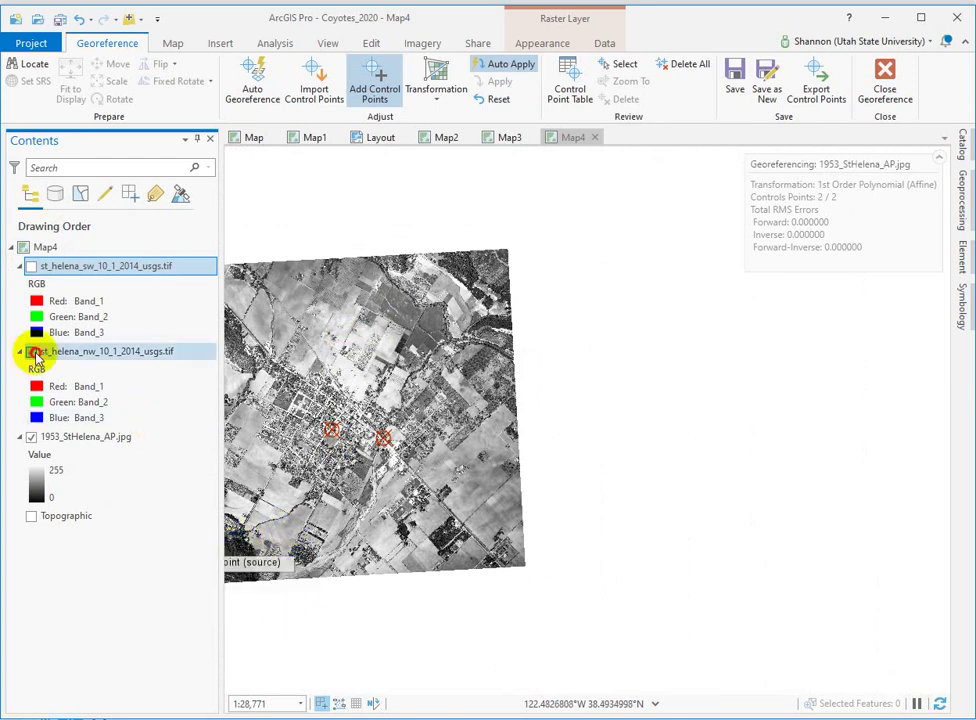
left_click(31, 267)
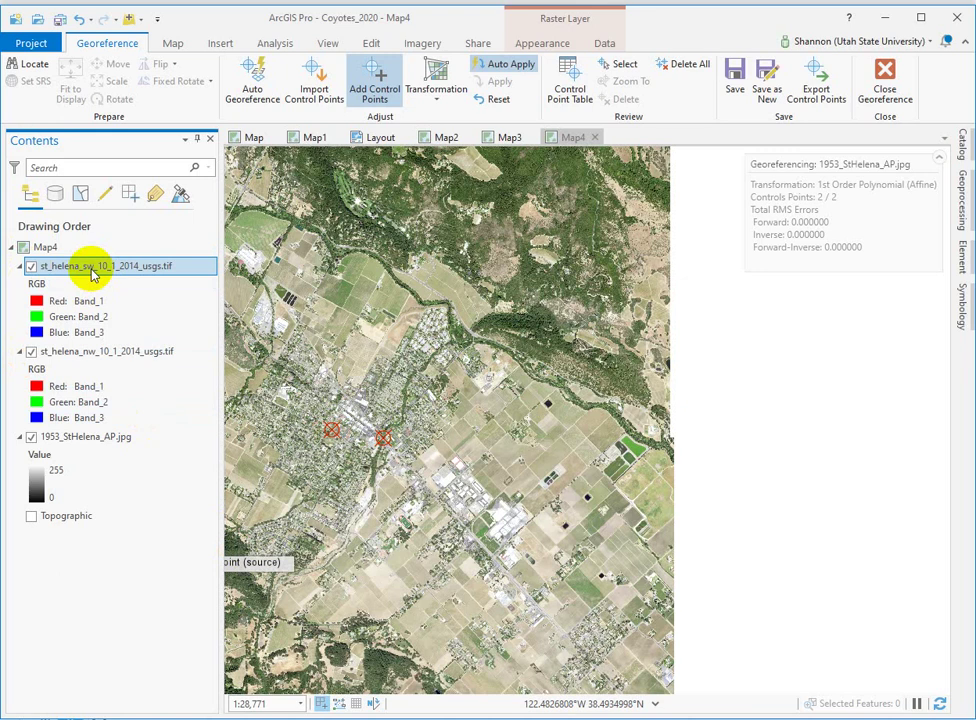
right_click(92, 275)
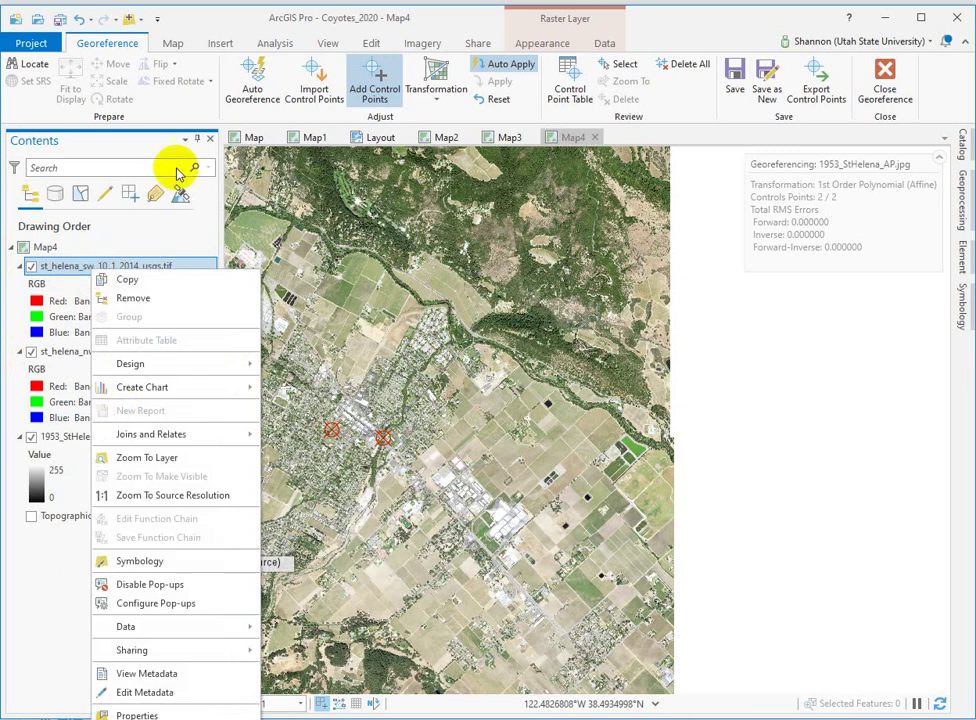
left_click(146, 246)
scroll(380, 246, "down", 2)
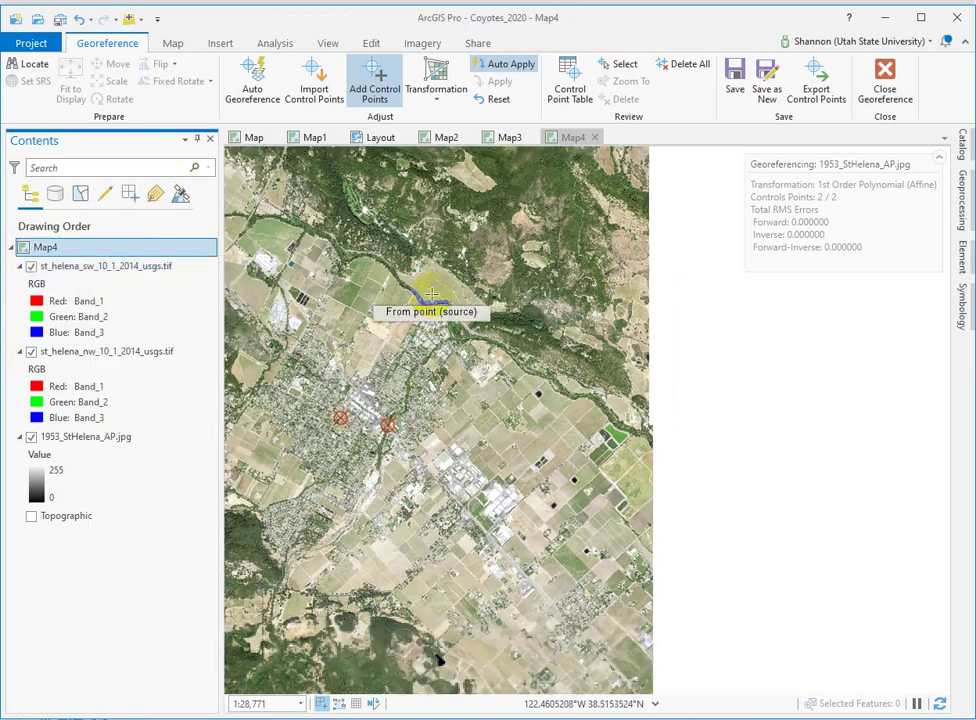
scroll(431, 292, "up", 1)
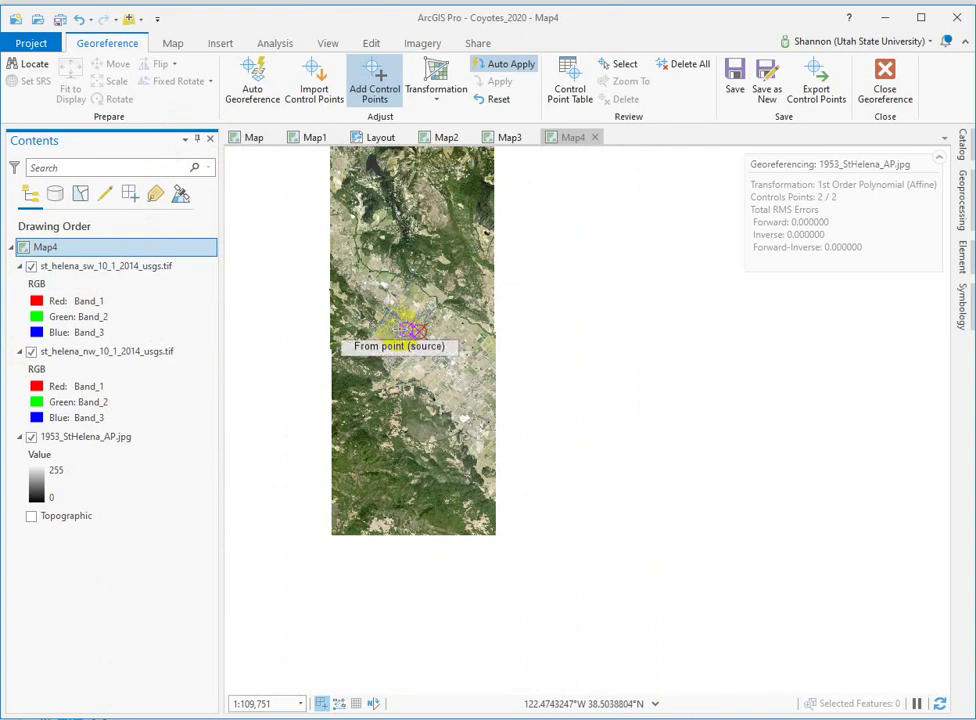
scroll(405, 330, "up", 5)
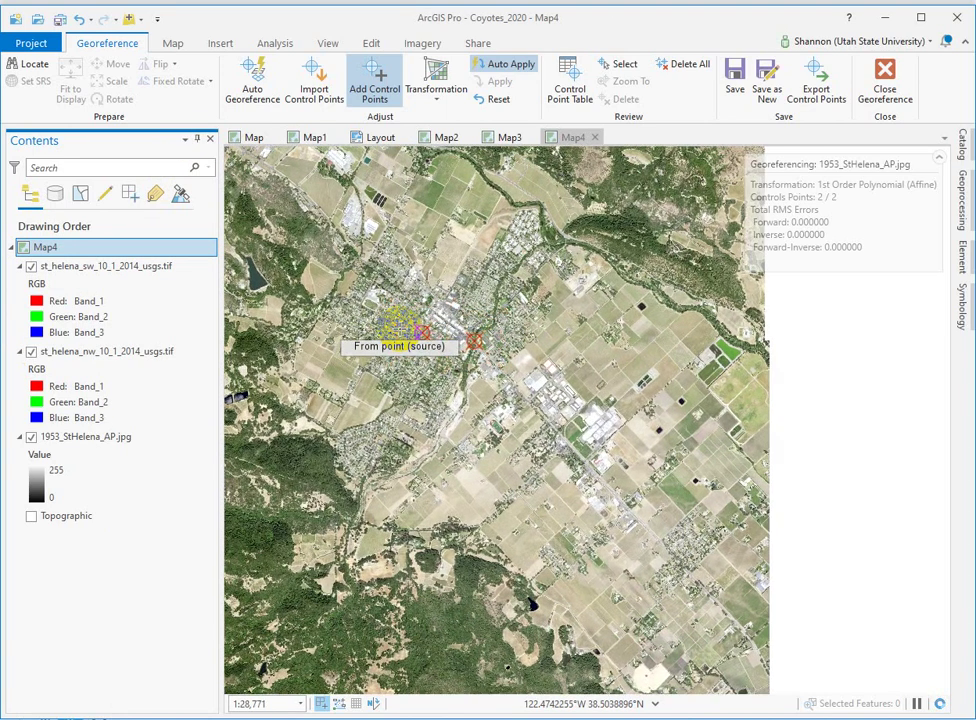
scroll(400, 326, "up", 2)
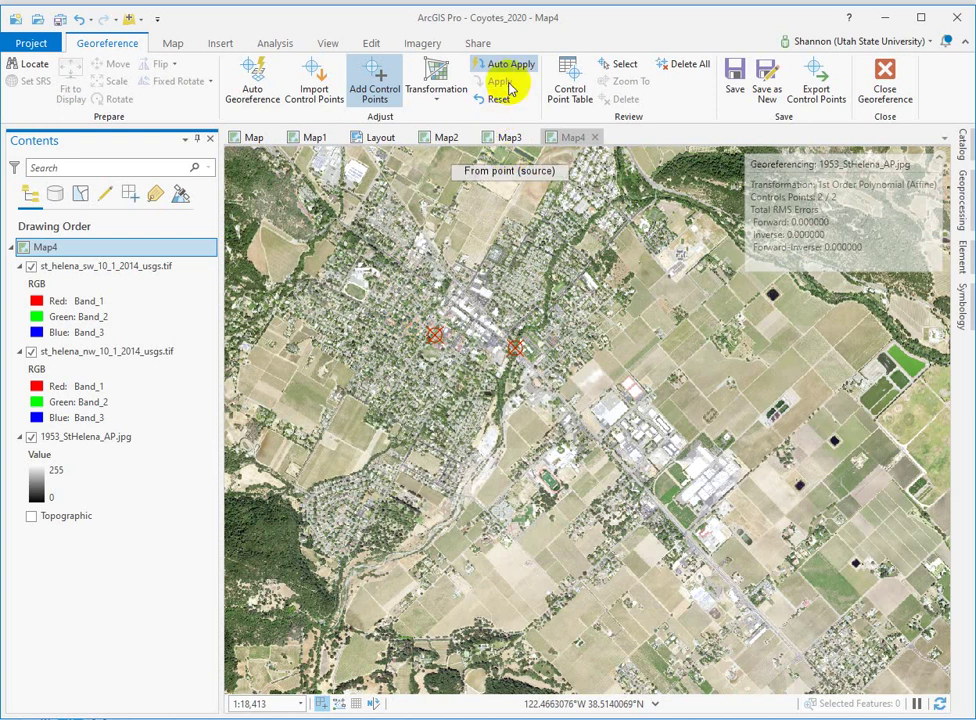
- Open the control point table for 1953_StHelena_AP.jpg and hide both 2014 USGS layers
left_click(570, 72)
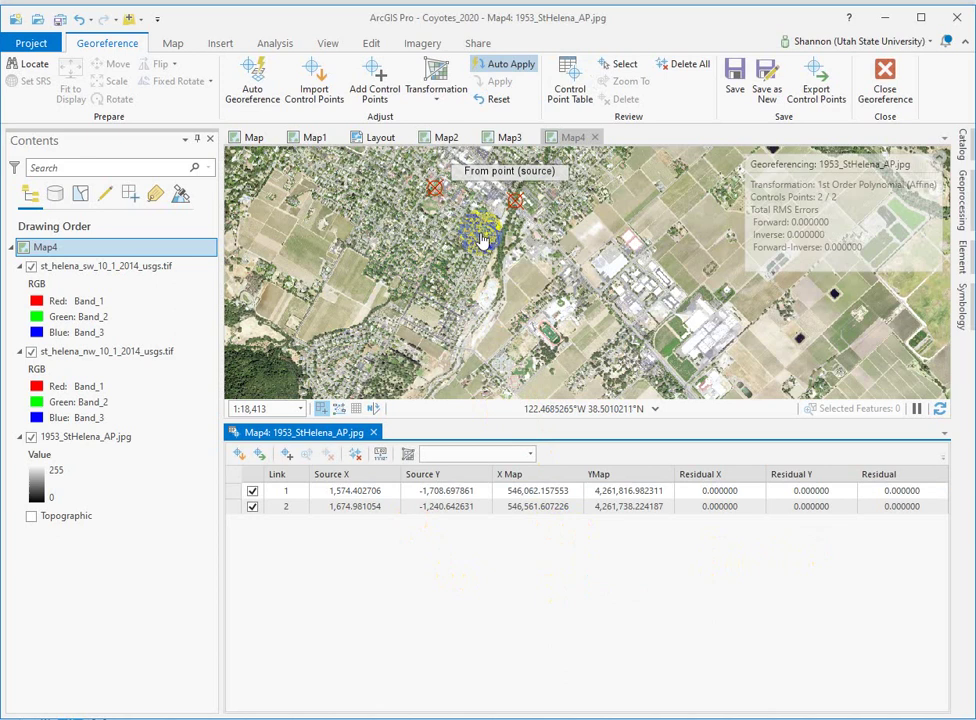
left_click(40, 444)
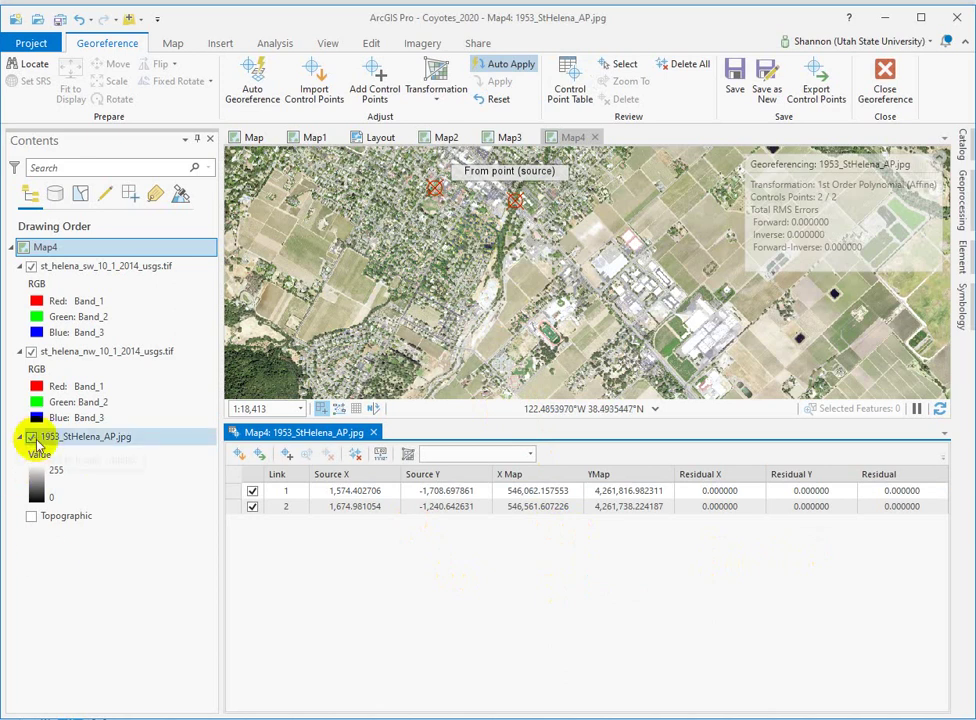
left_click(31, 351)
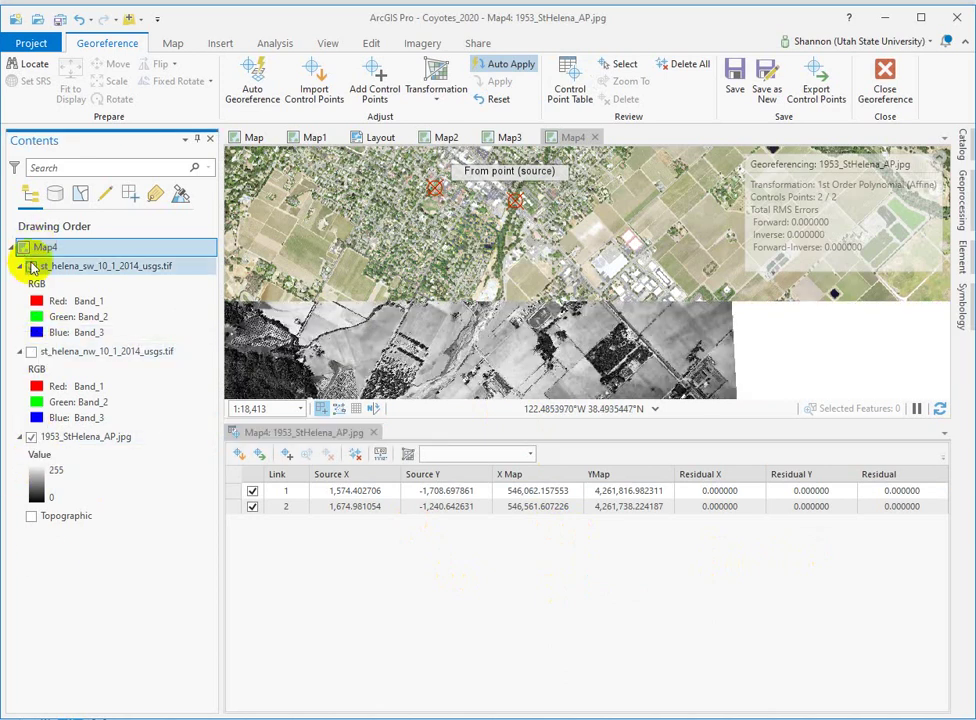
left_click(31, 266)
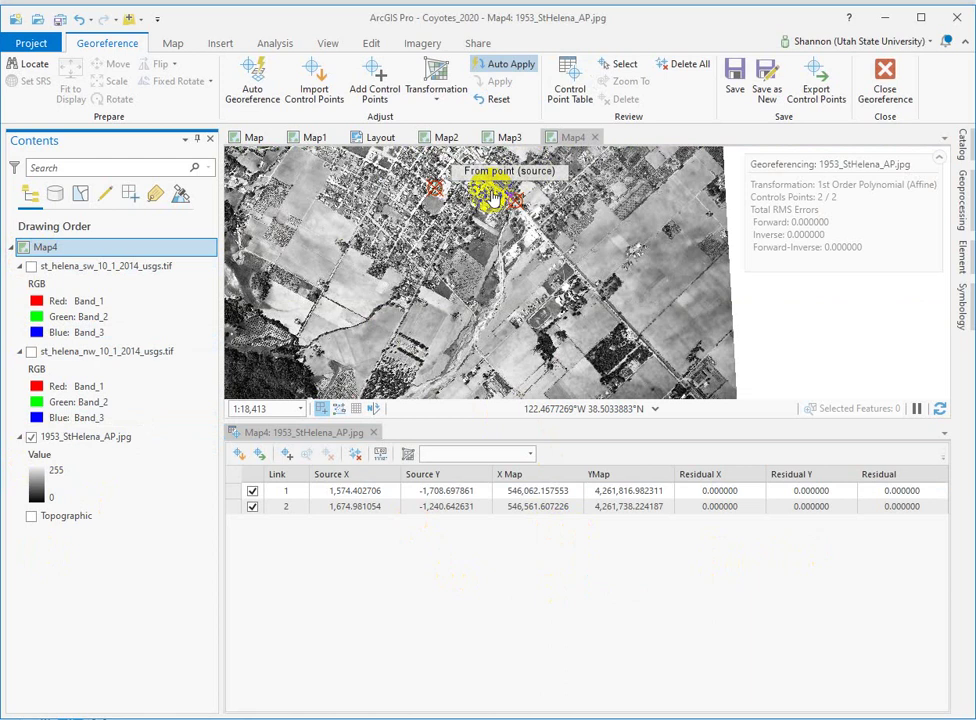
- Add a third control point with source and target in the town blocks between the first two, and select its row in the table
scroll(489, 197, "up", 4)
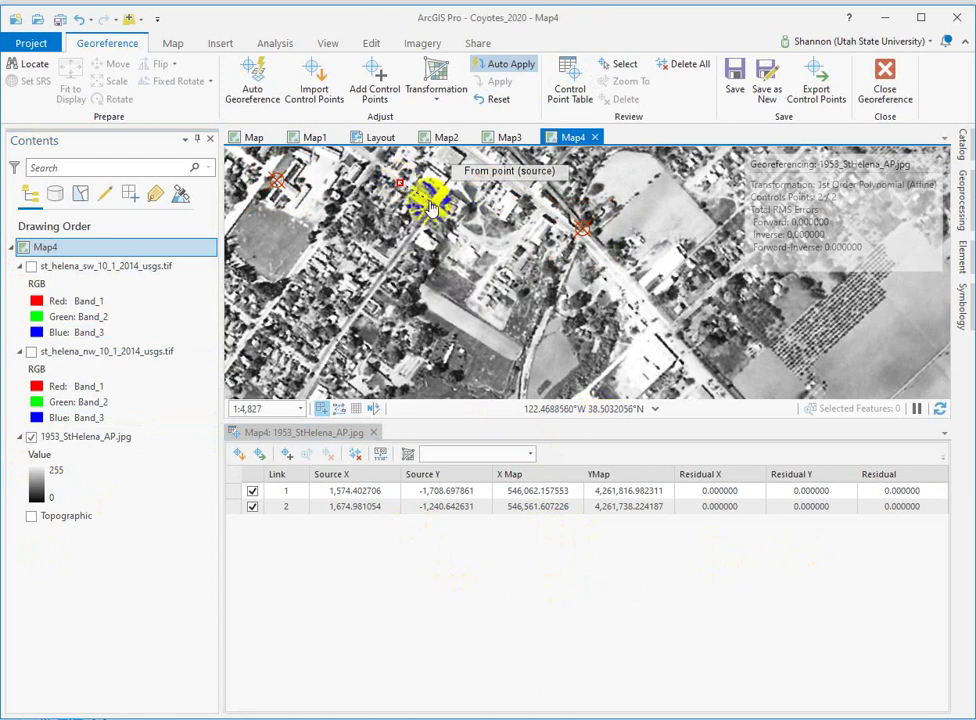
left_click(399, 215)
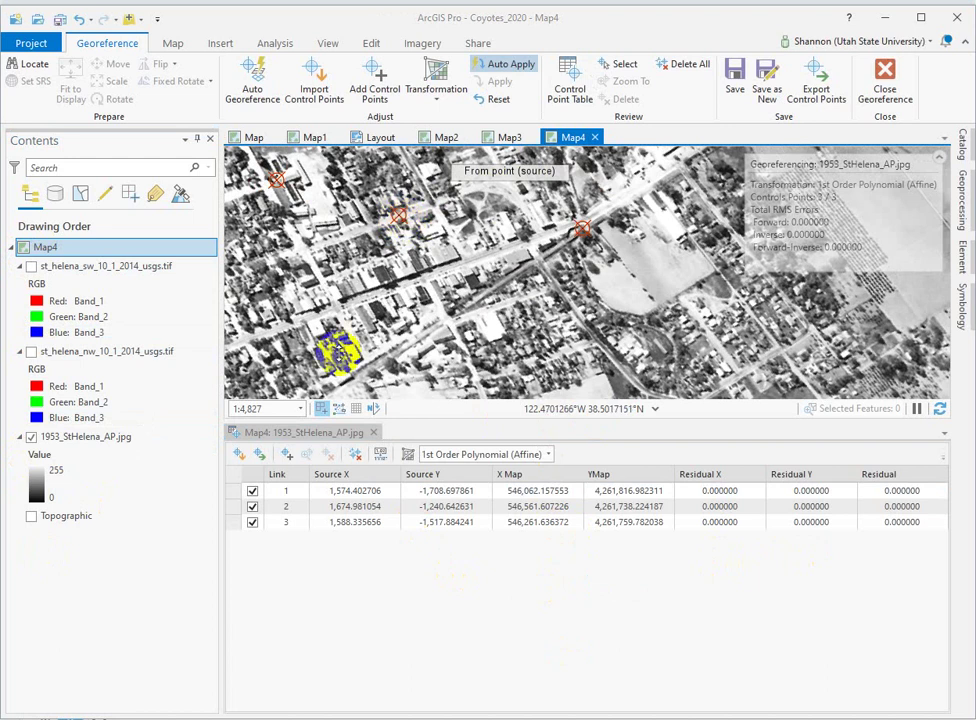
left_click(277, 519)
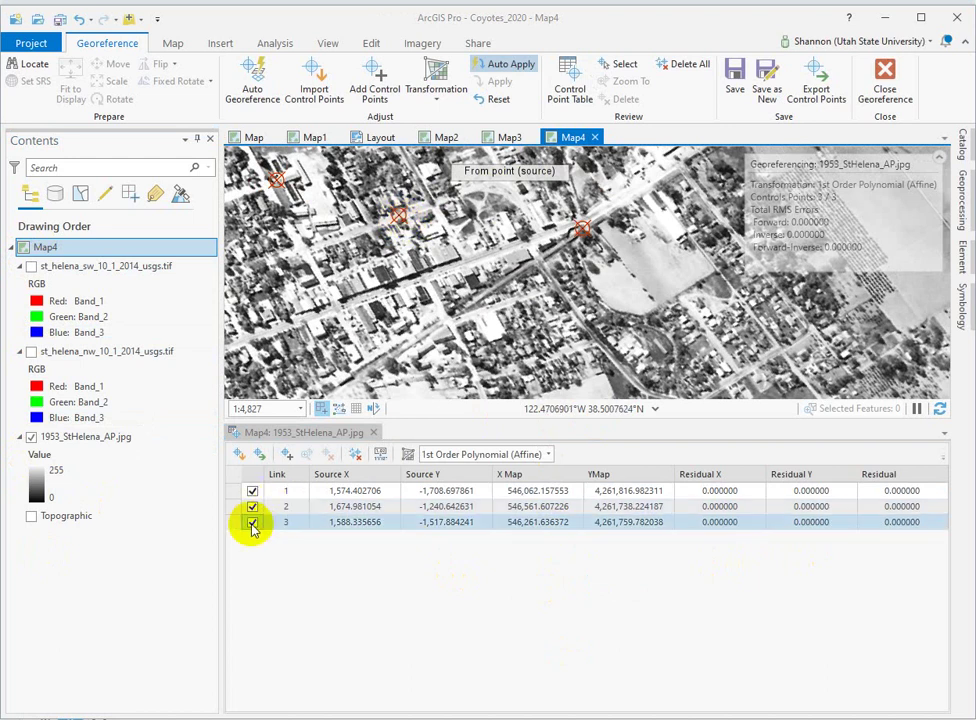
left_click(241, 521)
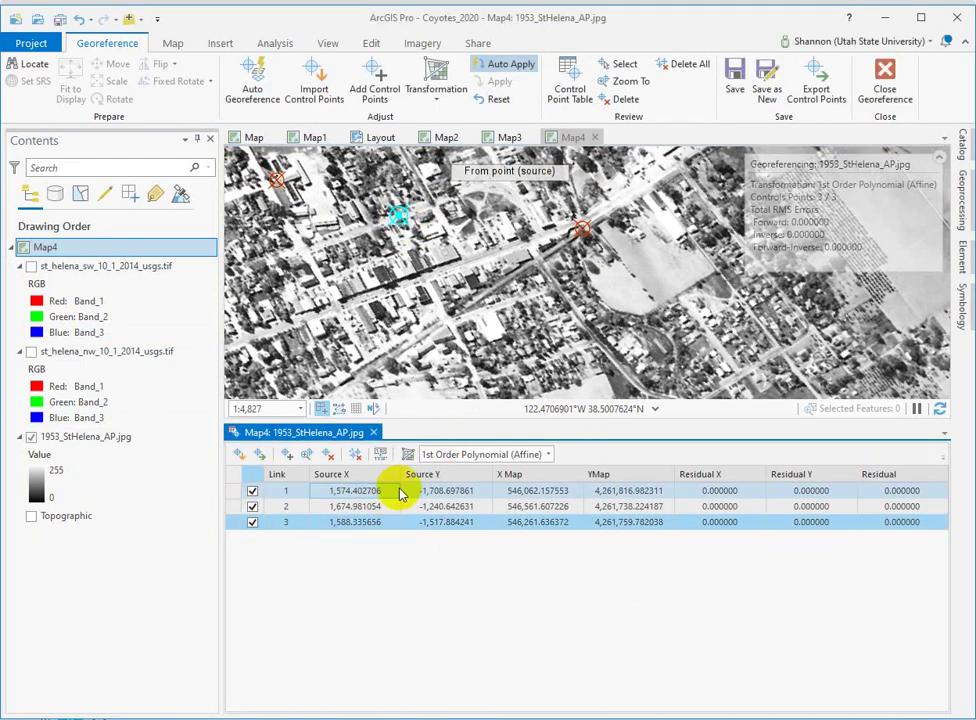
- Delete the selected third control point and compare a street intersection in the northwest of town between the 1953 photo and st_helena_sw_10_1_2014_usgs.tif
left_click(325, 458)
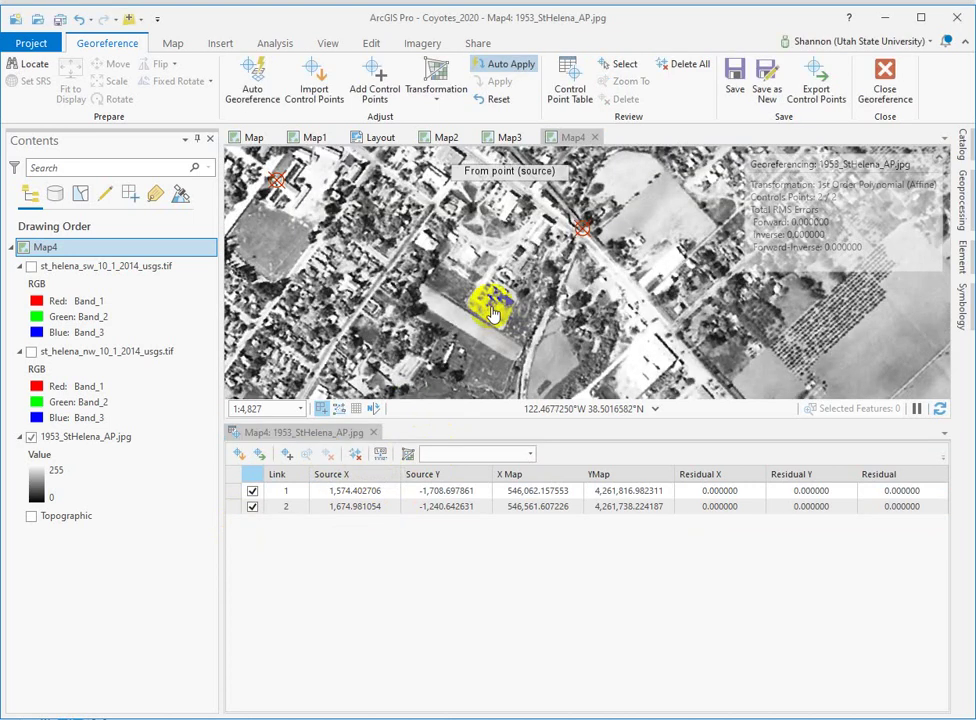
scroll(492, 313, "down", 3)
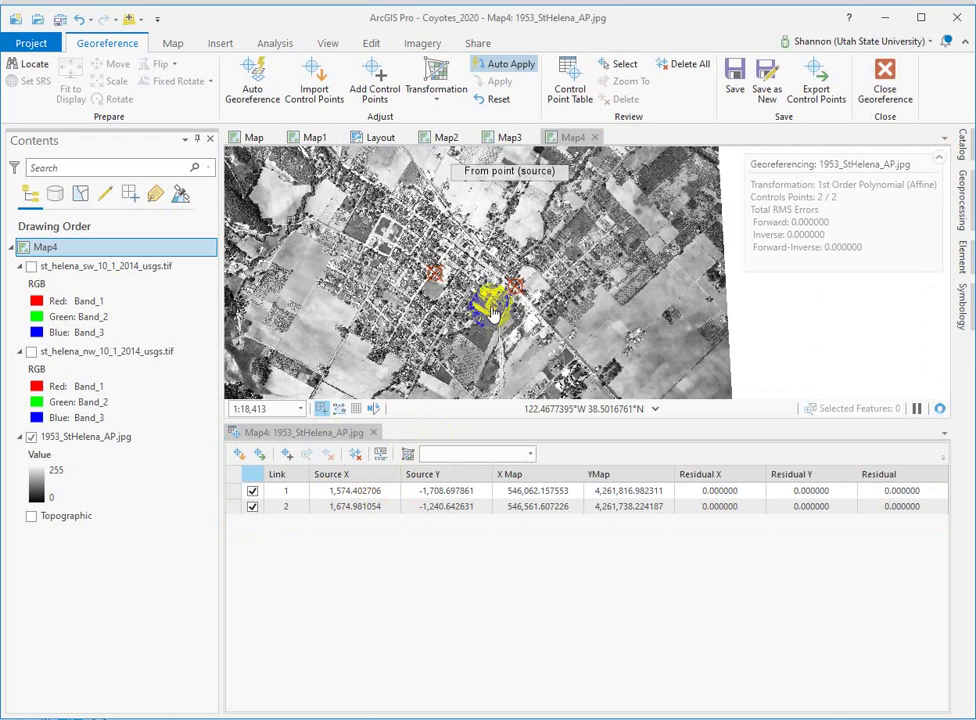
scroll(432, 216, "up", 3)
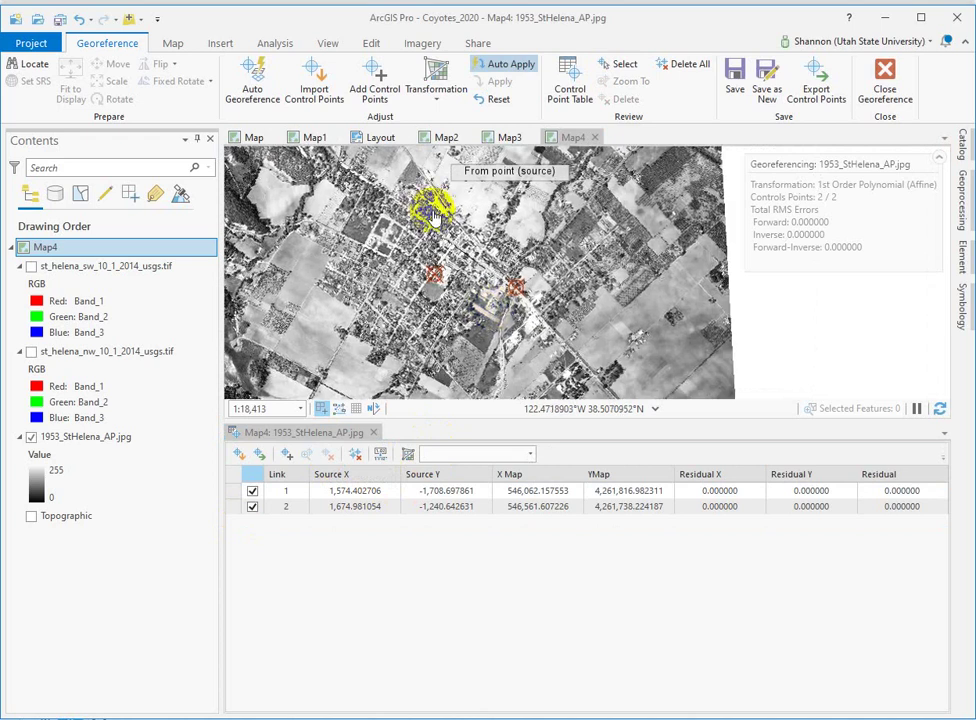
scroll(432, 216, "up", 3)
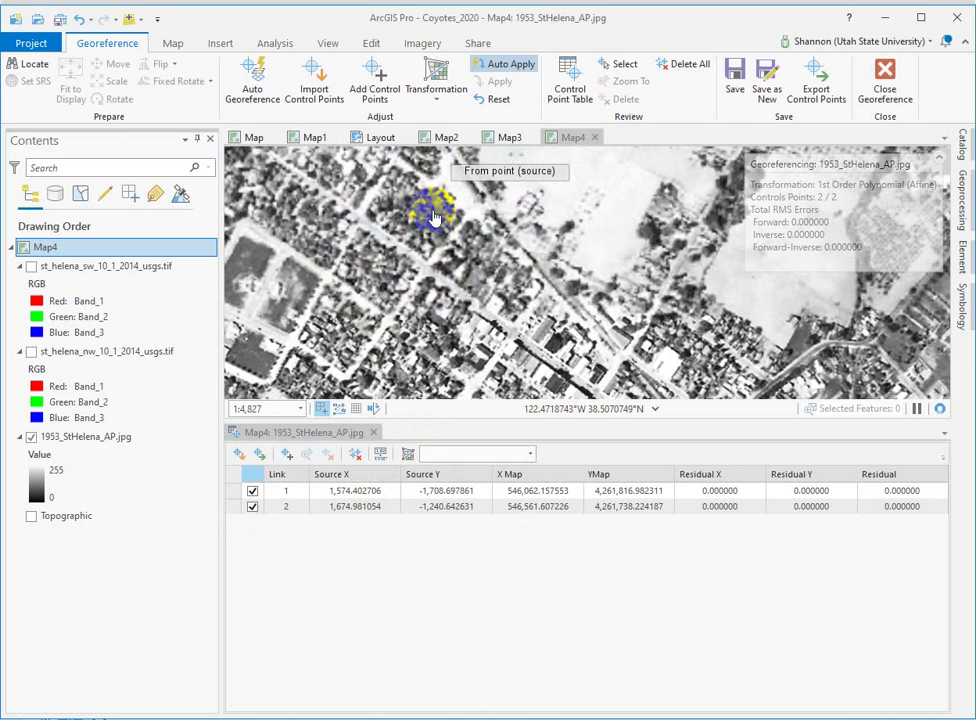
mouse_move(432, 216)
left_mouse_down()
mouse_move(262, 356)
mouse_move(283, 370)
left_mouse_up()
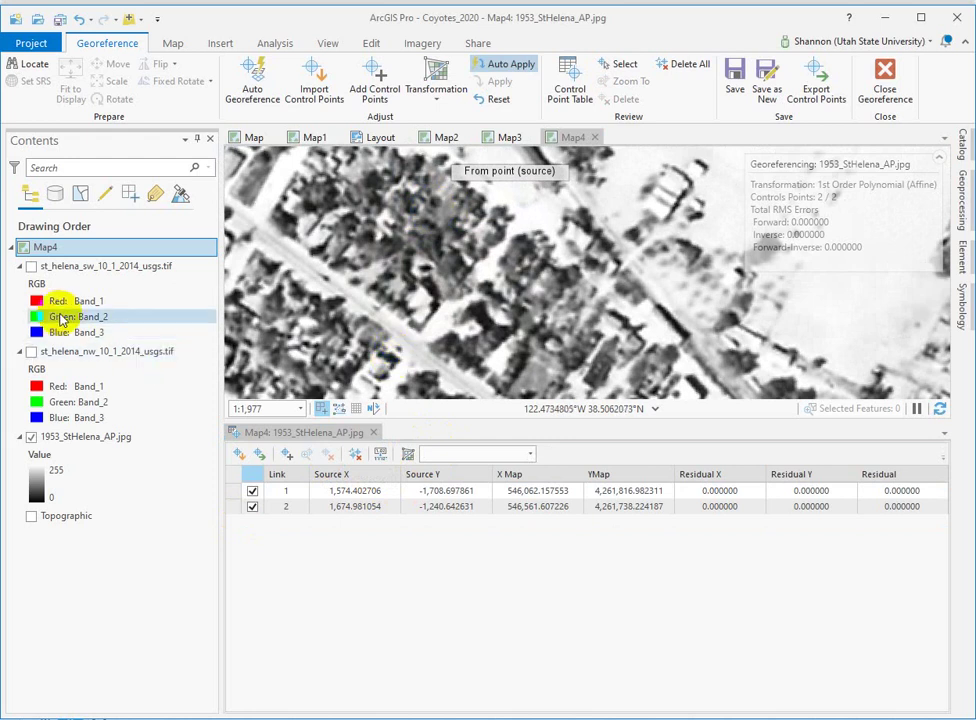
left_click(31, 266)
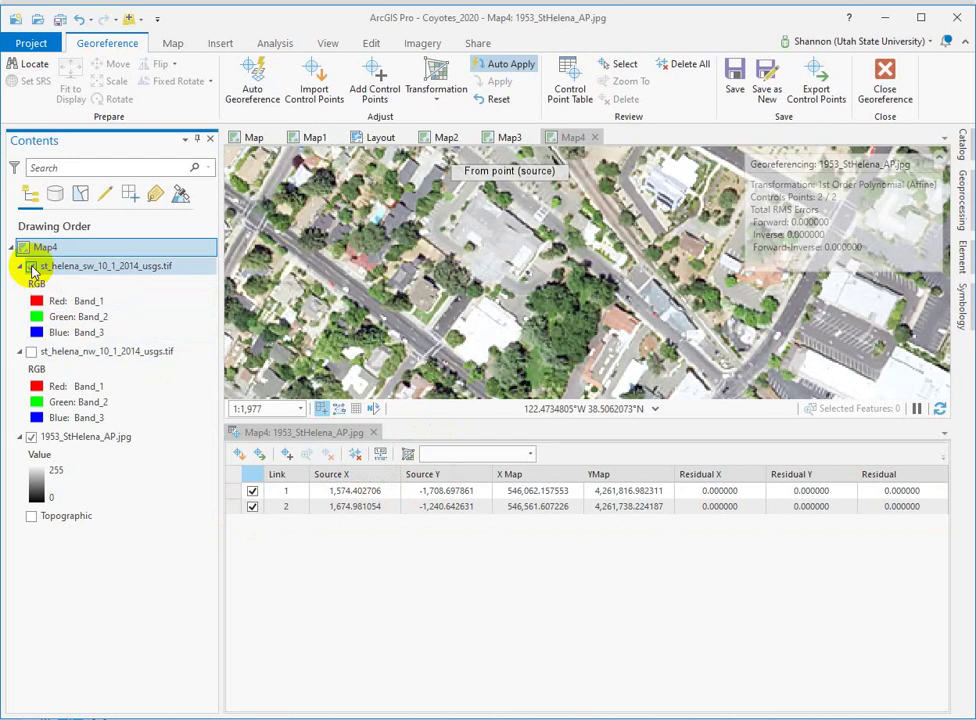
left_click(31, 266)
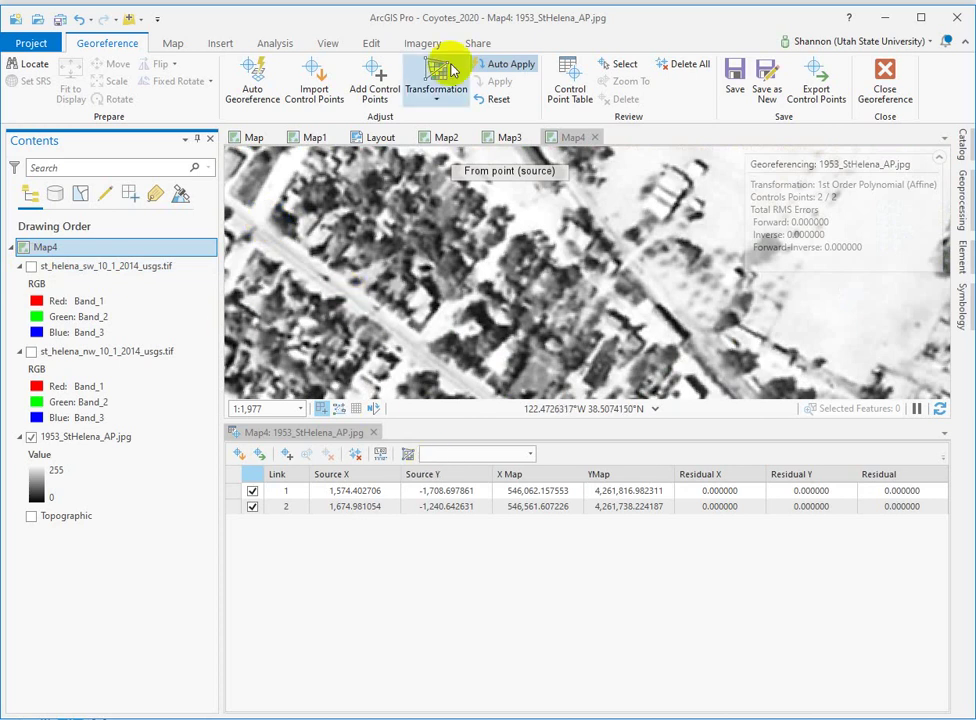
- Add a control point at the northwest street intersection, with its source on the 1953 photo and target on the st_helena_sw_10_1_2014_usgs.tif imagery
left_click(372, 78)
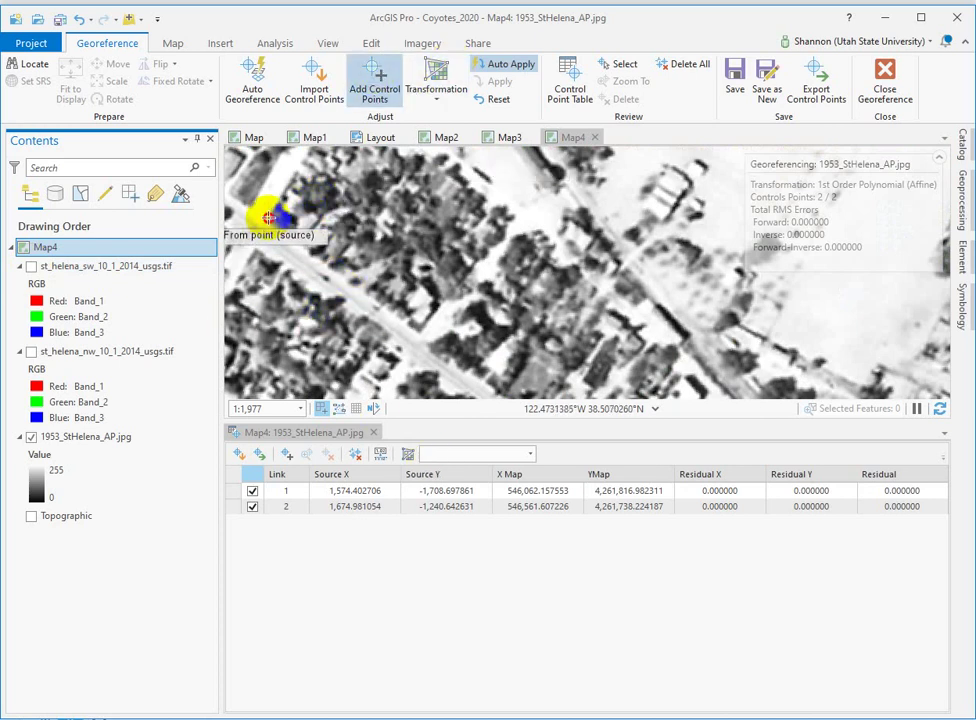
key("Escape")
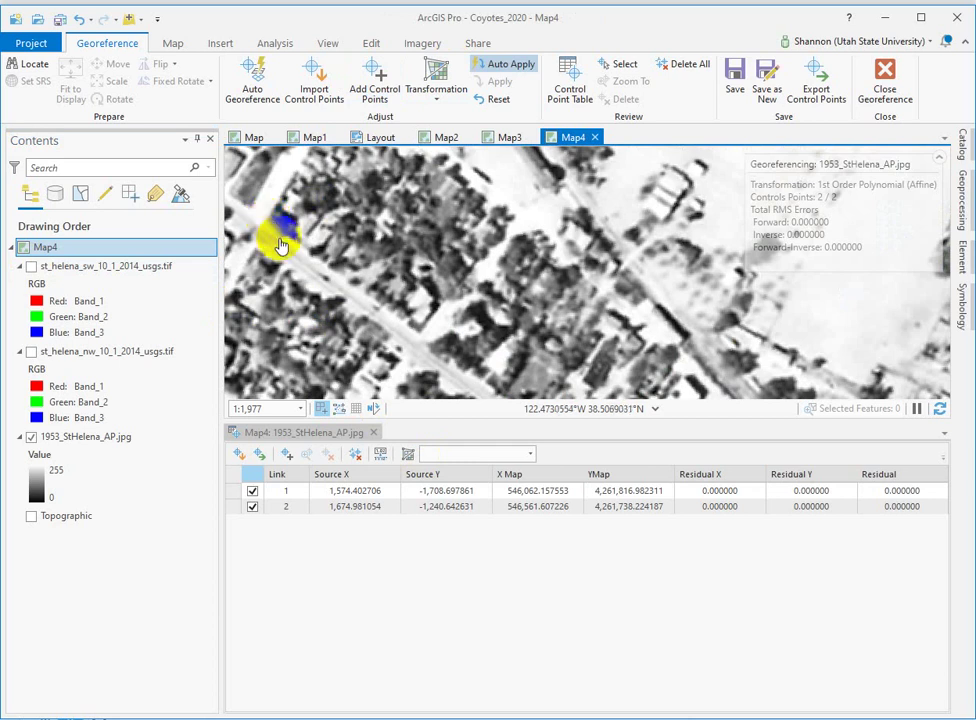
left_click(376, 78)
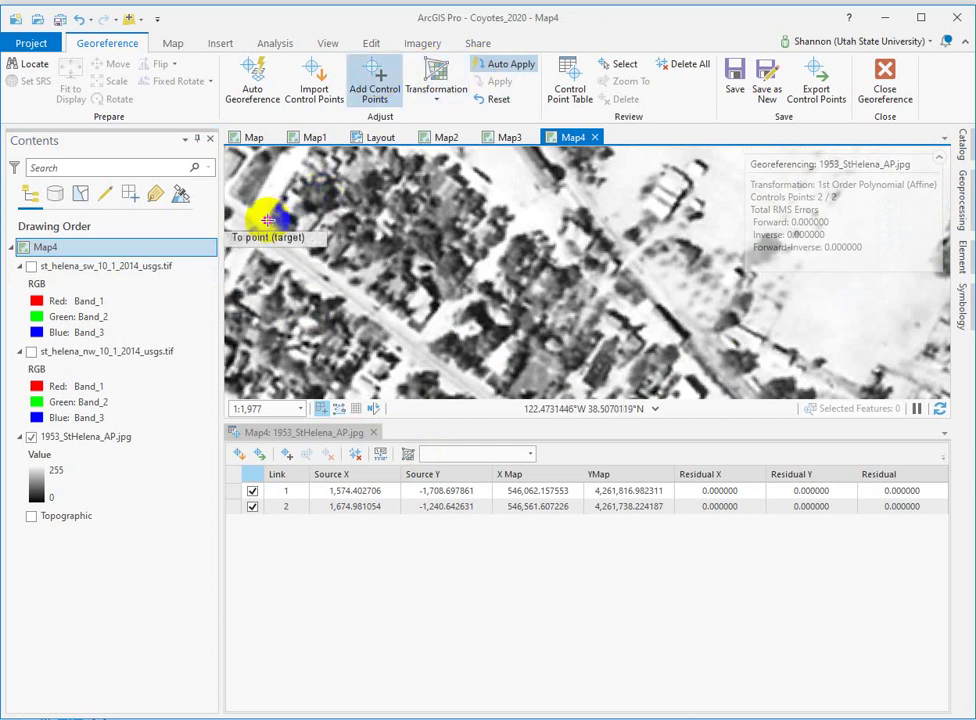
left_click(31, 266)
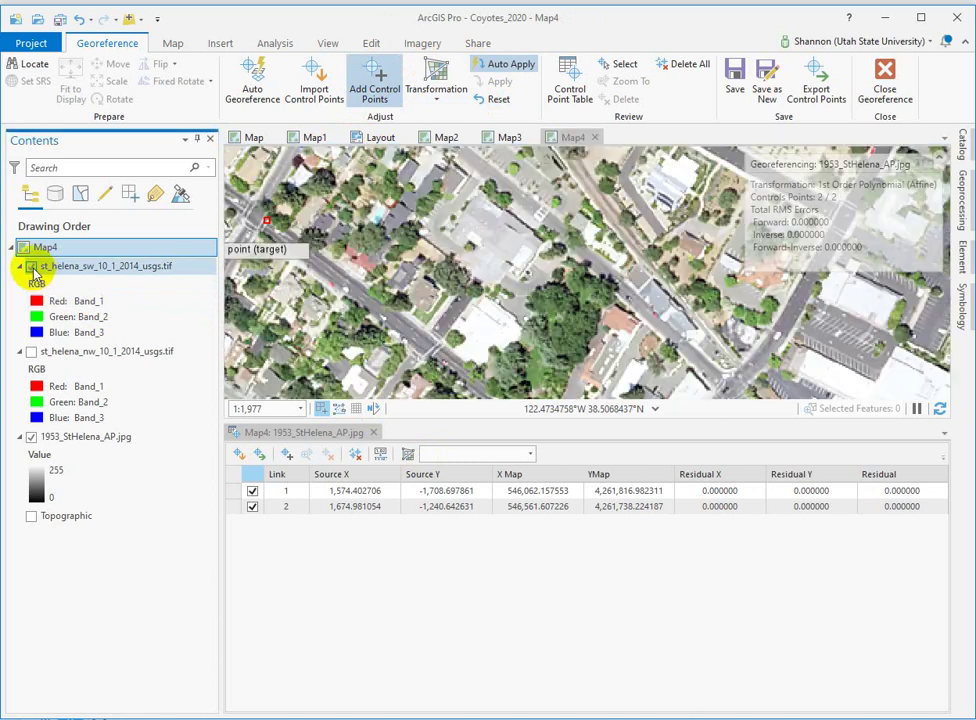
left_click(270, 213)
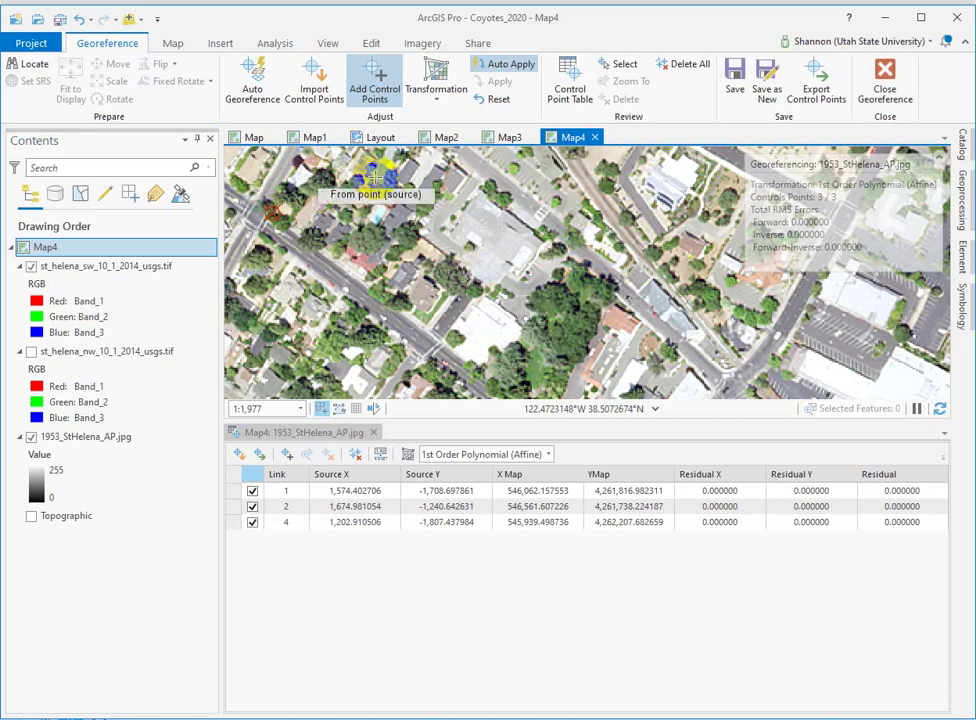
- Compare the residential blocks south of the ball field between the 1953 photo and the st_helena_sw_10_1_2014_usgs.tif imagery
left_click_drag(650, 230, 612, 205)
key("Down")
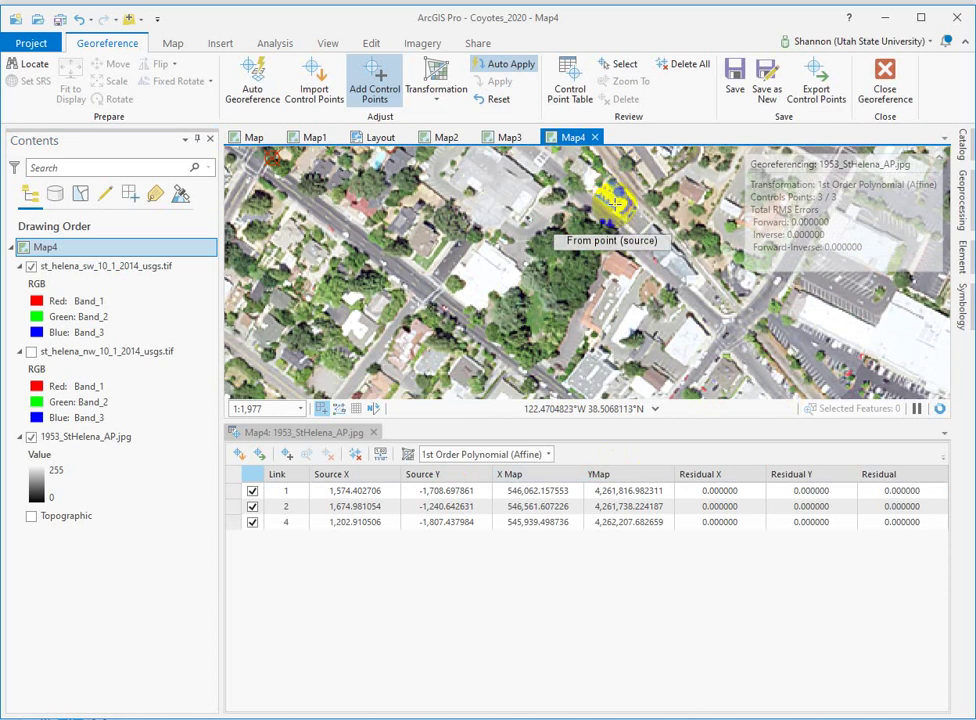
key("Down")
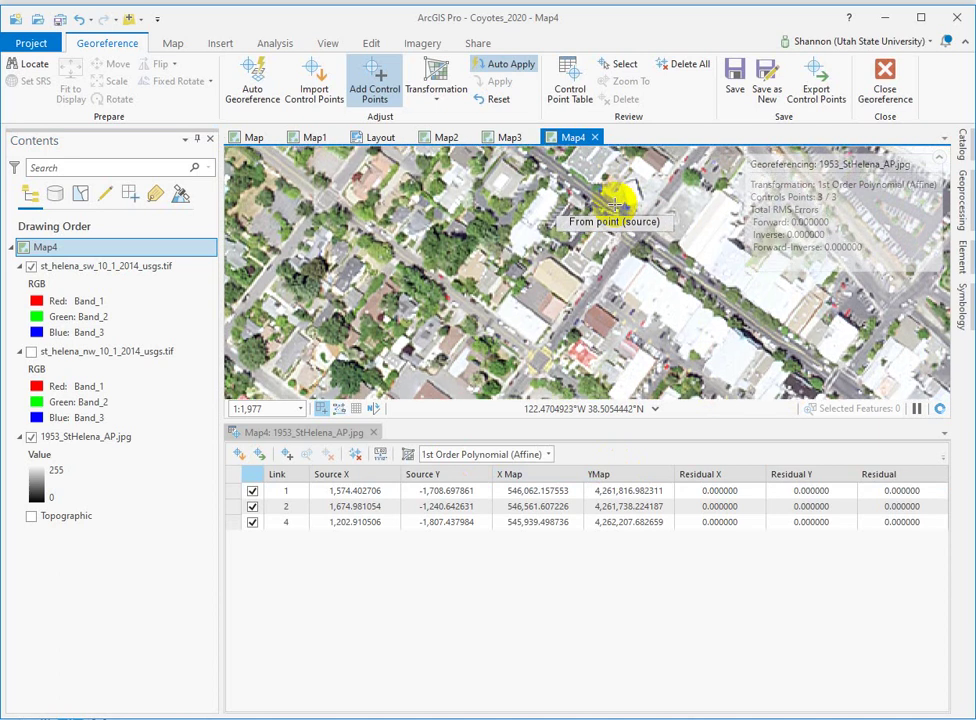
key("Down")
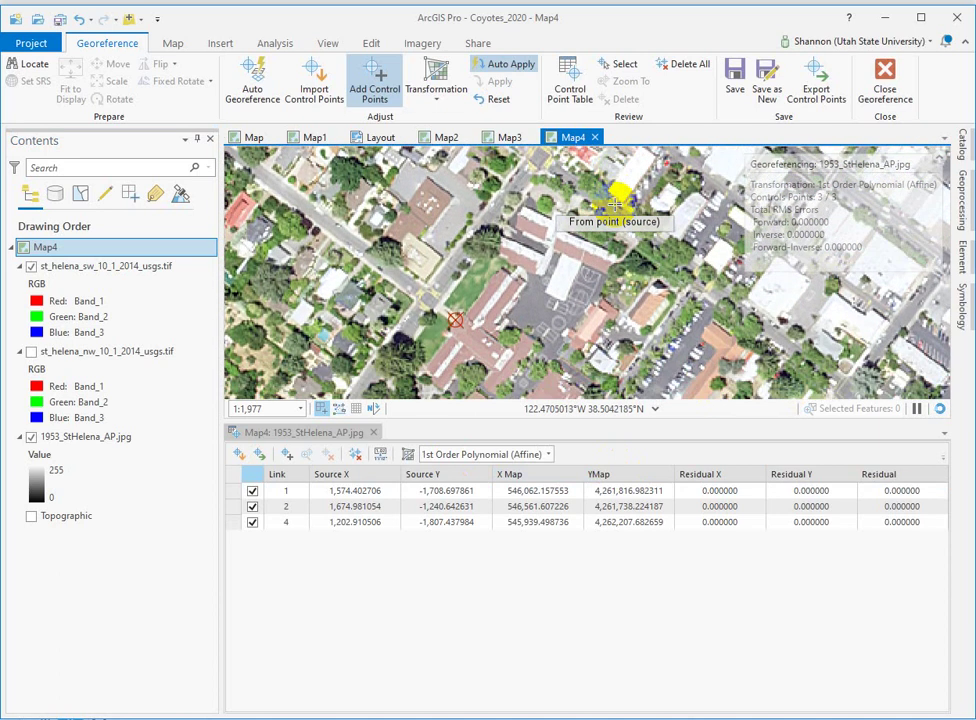
key("Down")
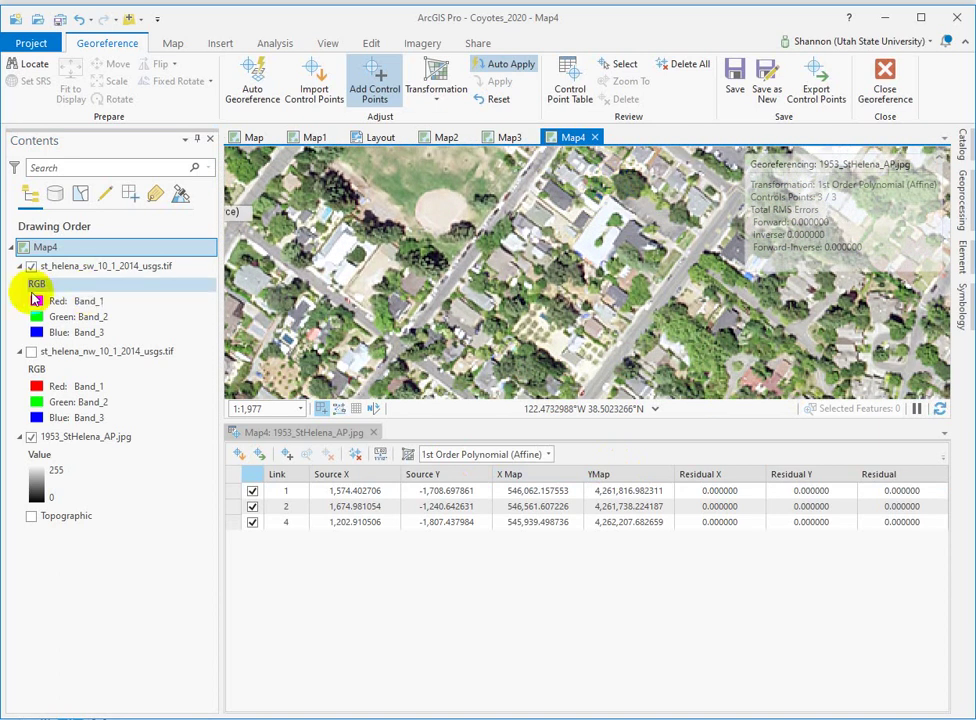
left_click(31, 266)
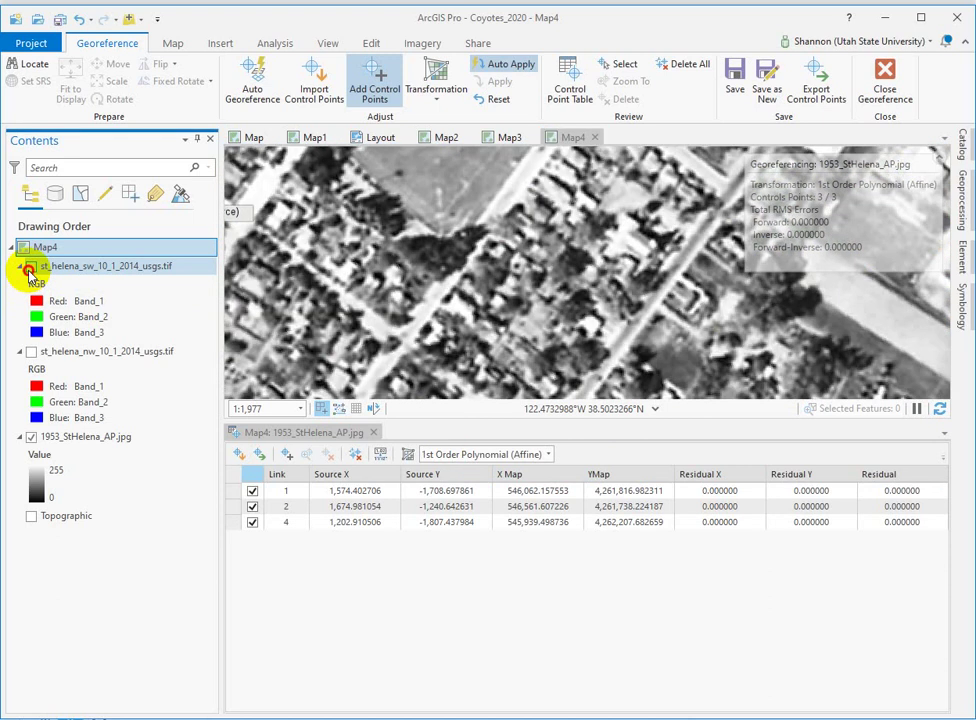
left_click(31, 266)
left_click(31, 266)
left_click(31, 266)
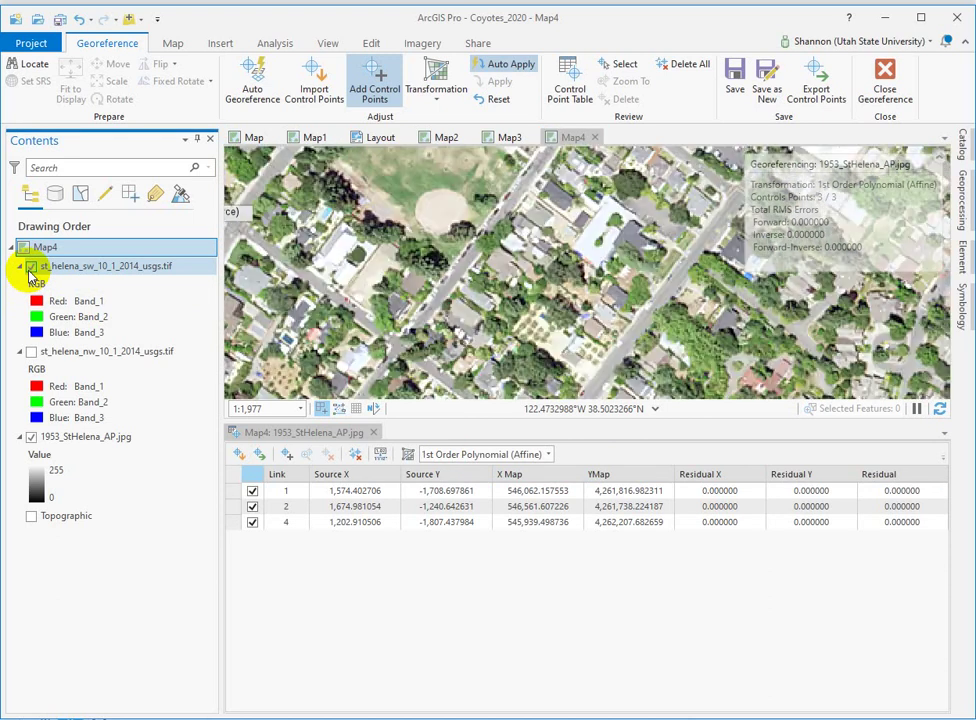
- Add a fourth control point in the residential blocks south of the ball field, with its target on the 2014 imagery
left_click(36, 299)
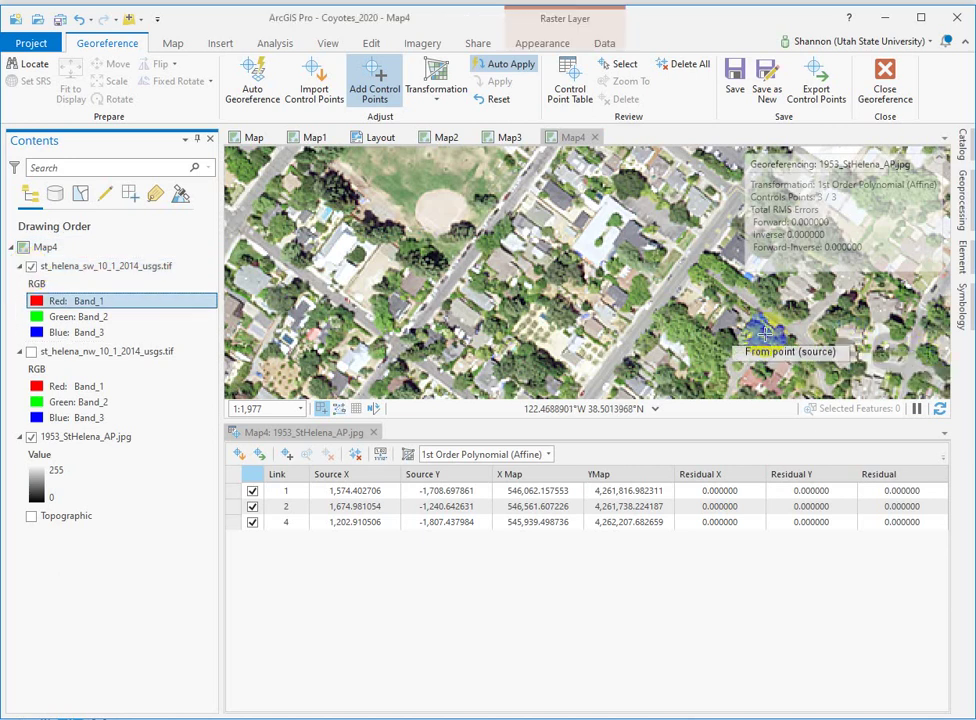
key("Down")
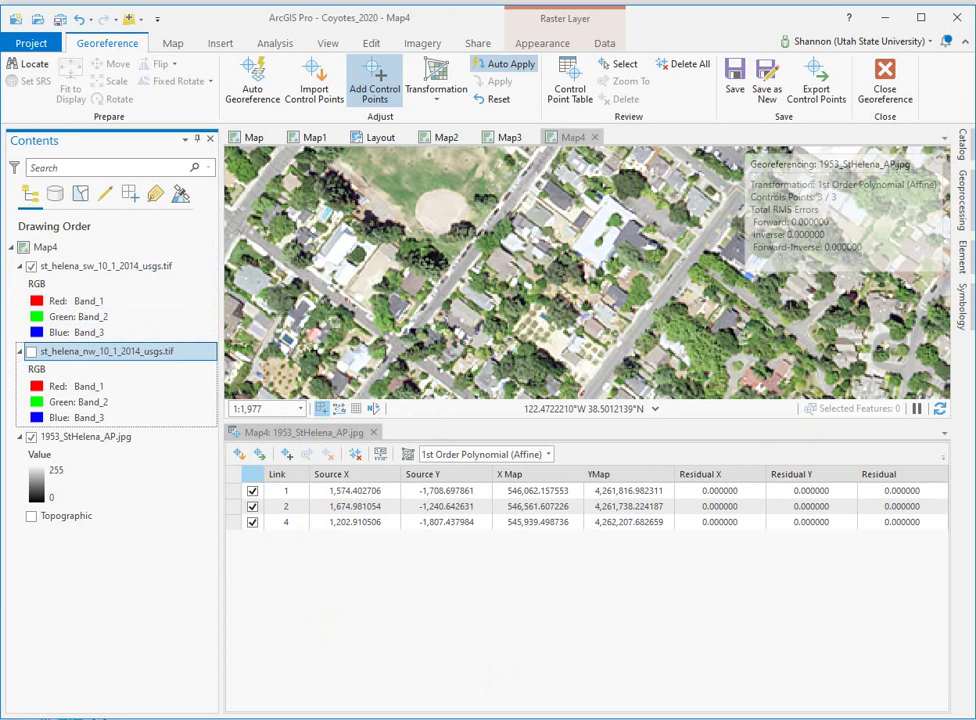
left_click(423, 205)
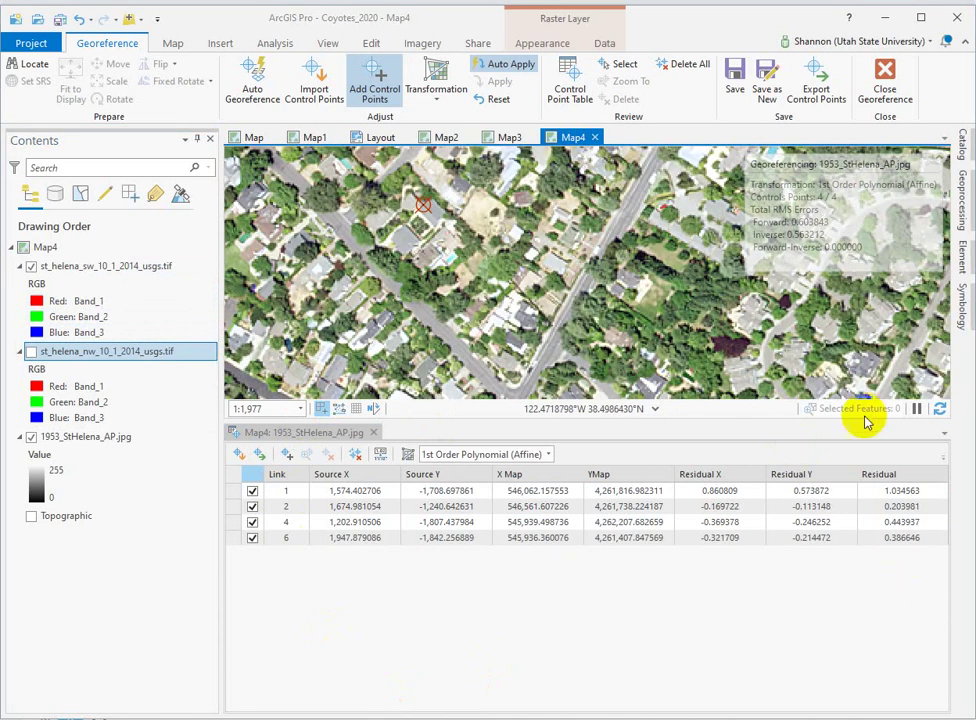
- Check the residual of control point 1 and exclude that point from the transformation
left_click(886, 492)
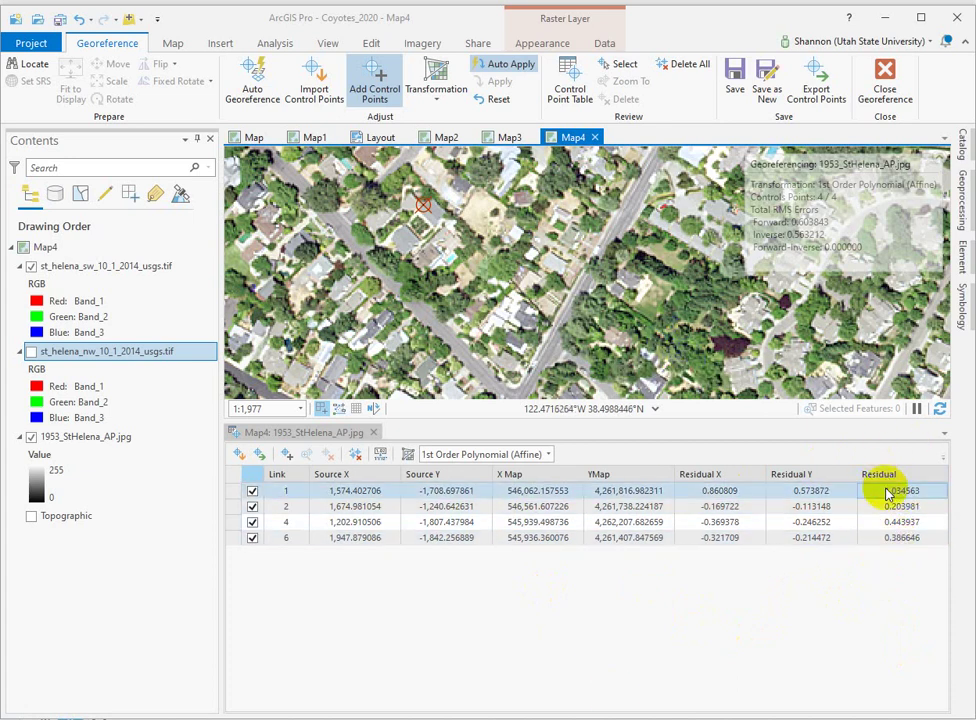
left_click(252, 492)
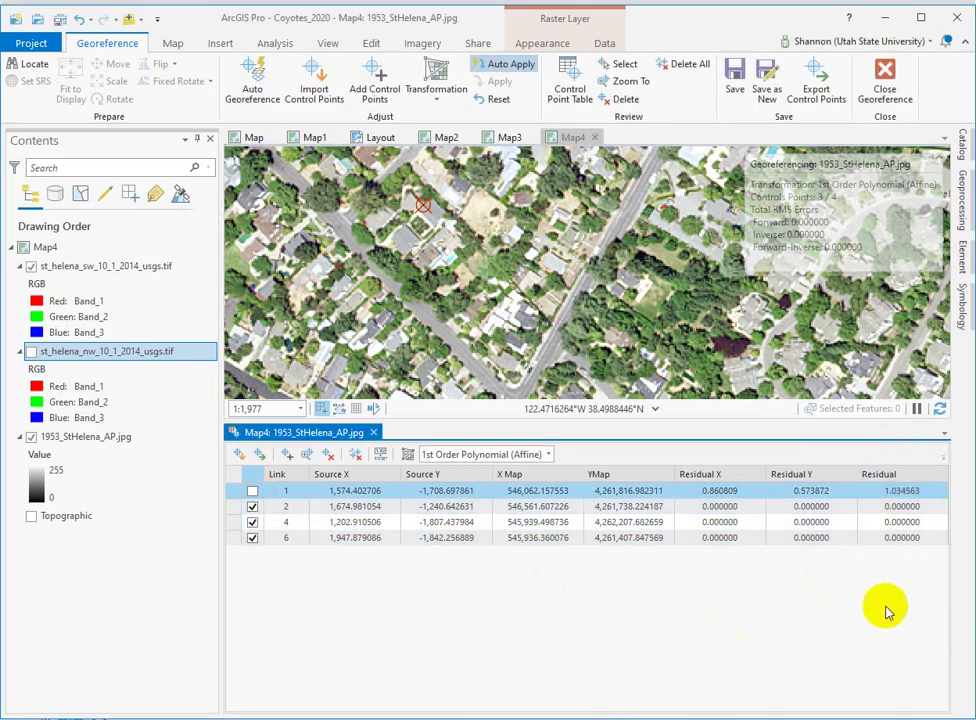
left_click(903, 491)
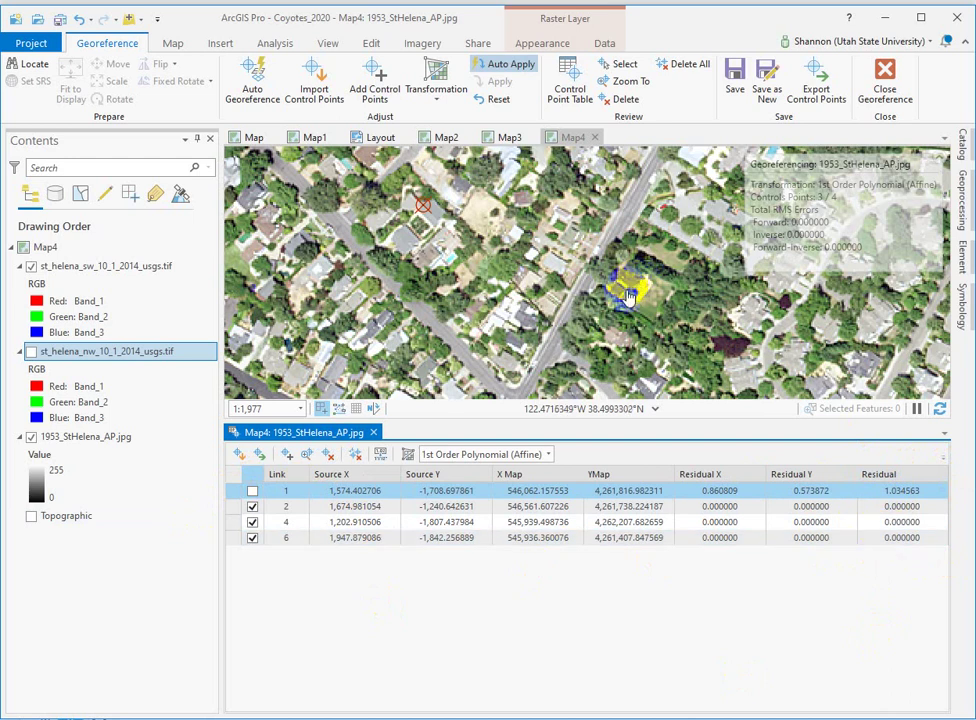
- Examine the spread of control points and the 2014 imagery around the school and ball field near the excluded point
scroll(612, 308, "down", 5)
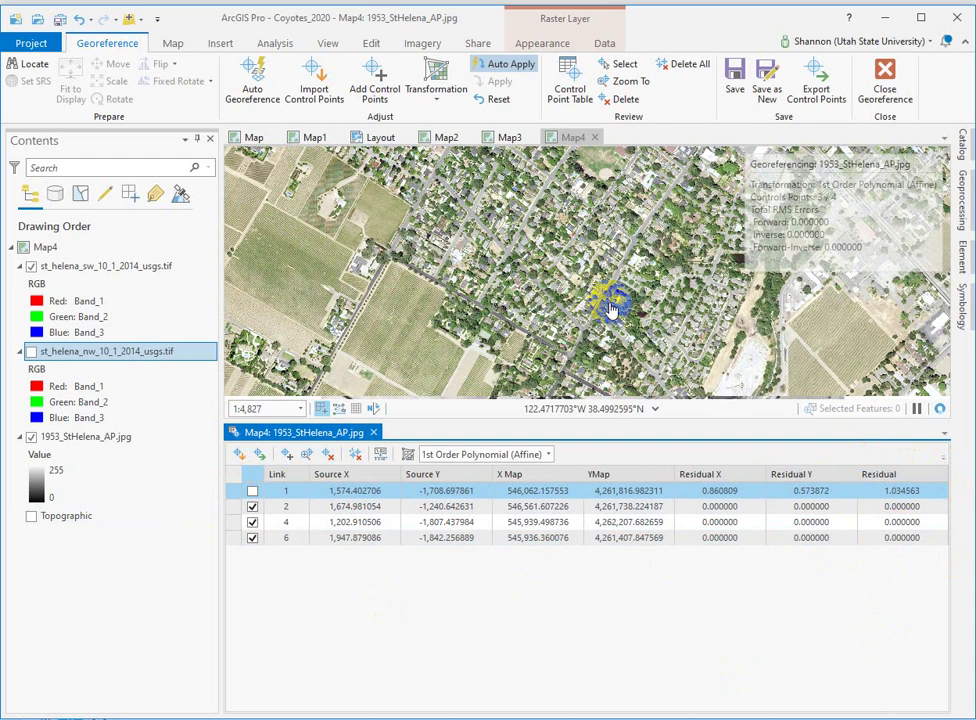
left_click_drag(612, 308, 597, 215)
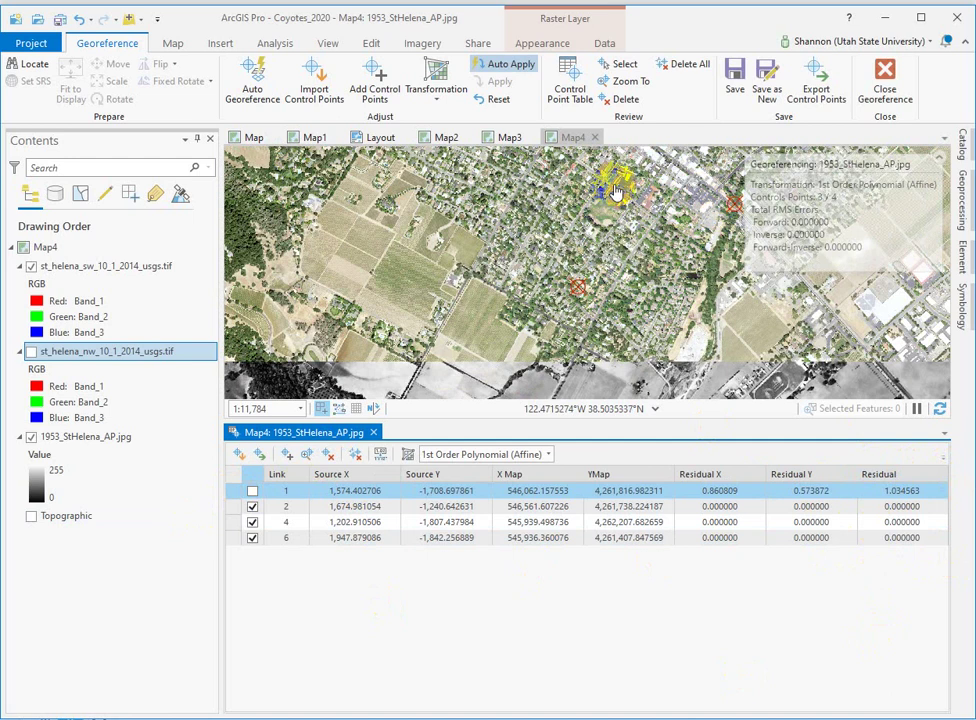
scroll(617, 192, "up", 4)
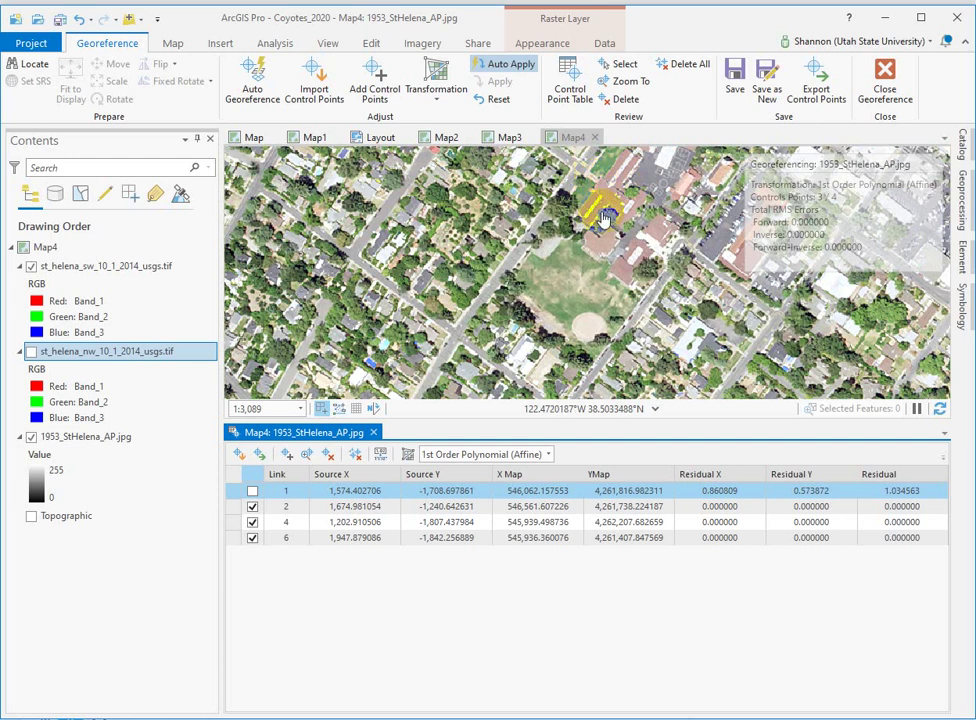
mouse_move(620, 255)
left_mouse_down()
mouse_move(570, 212)
mouse_move(590, 230)
left_mouse_up()
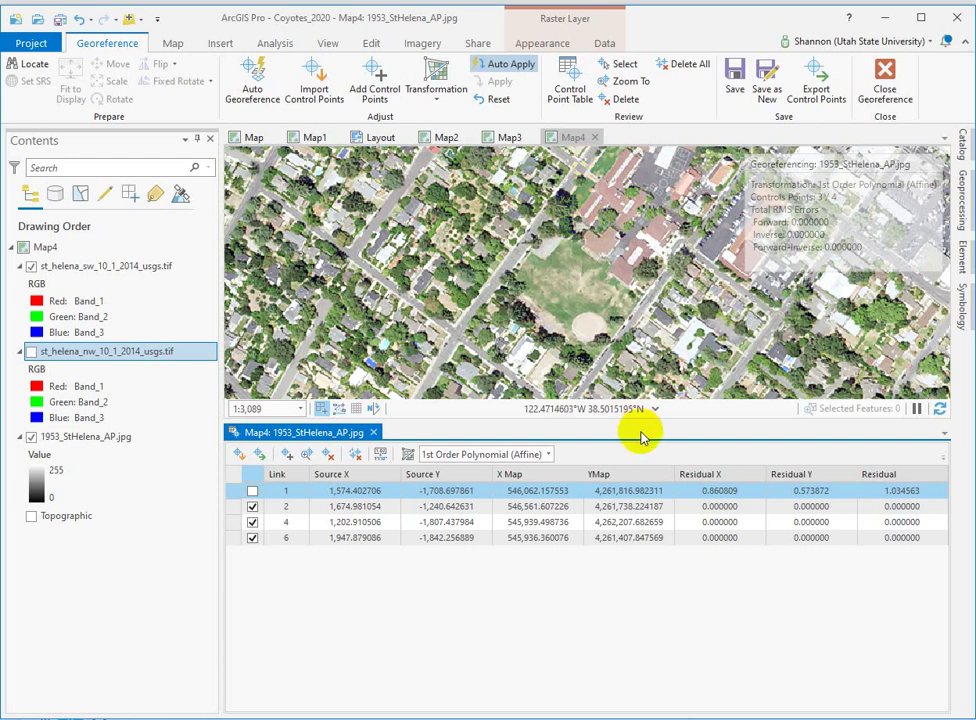